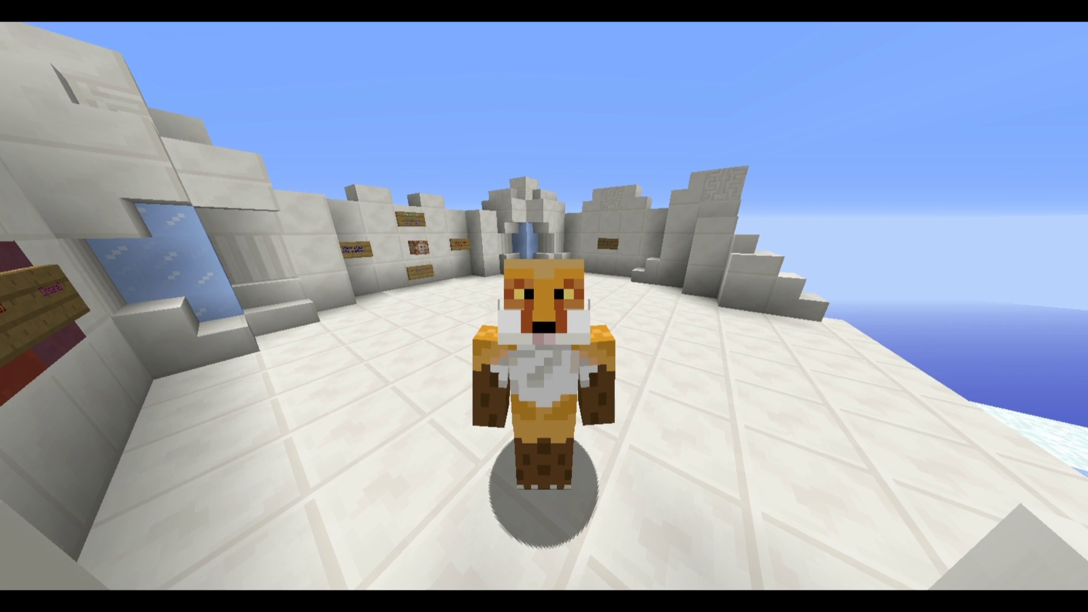
Holding a wooden log in first-person view, walk to the sign wall and select Medium difficulty.
key(2)
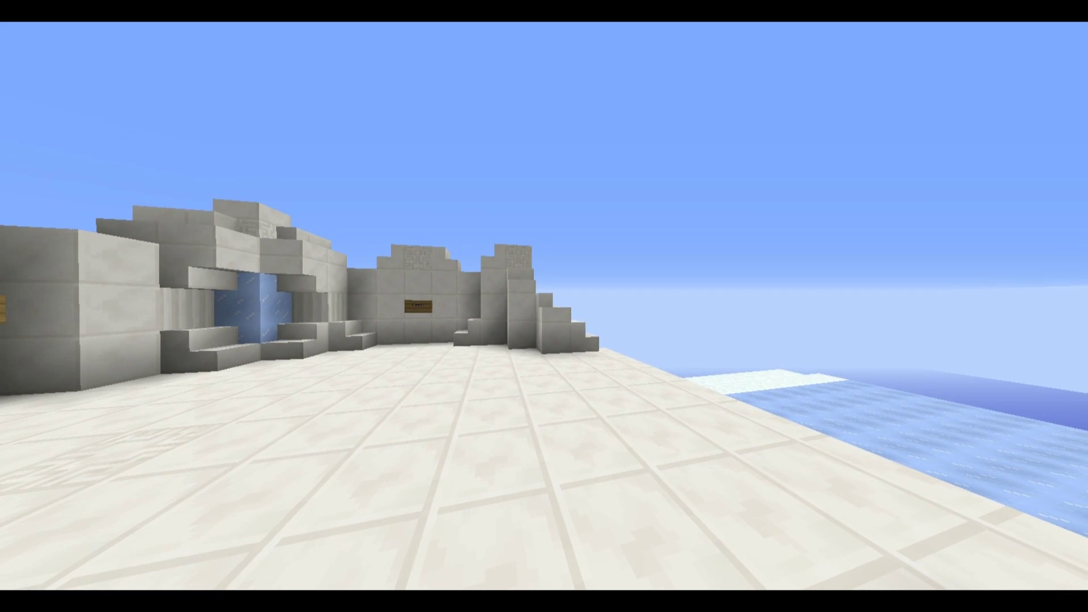
key(F1)
key(w)
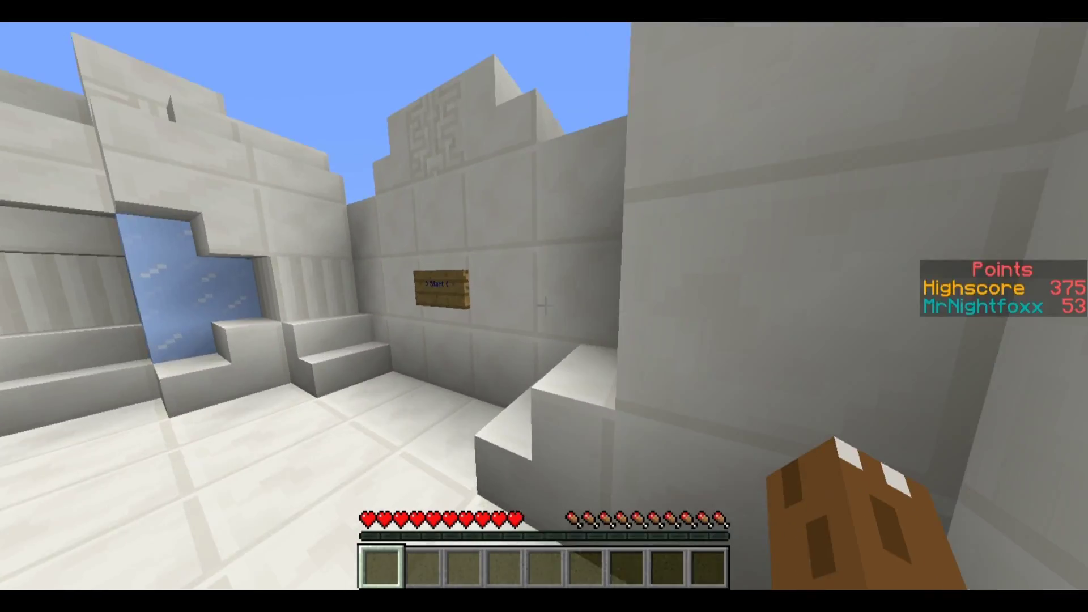
key(w)
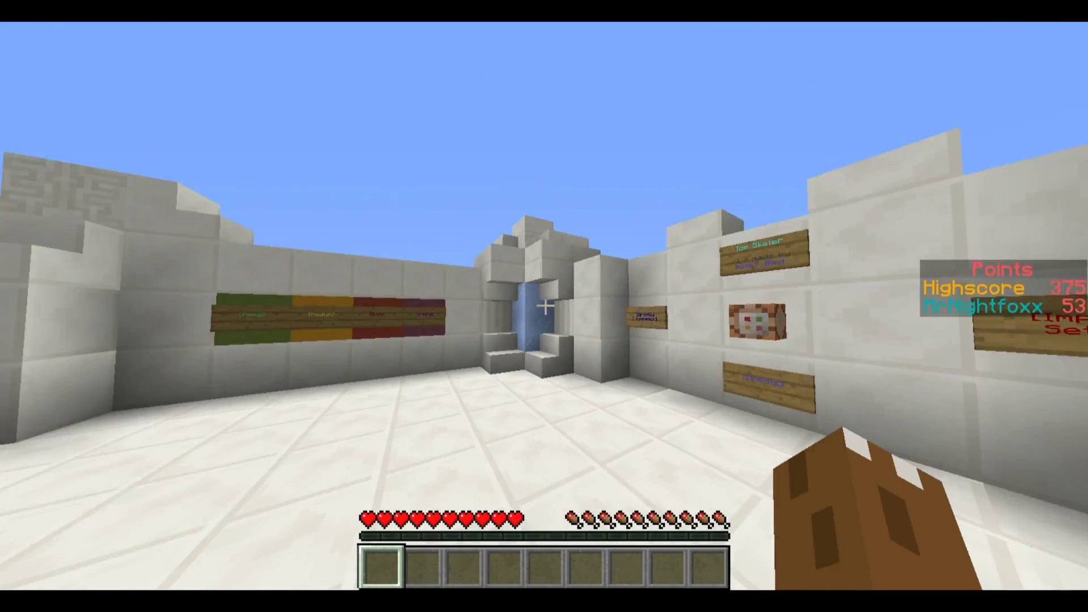
key(s)
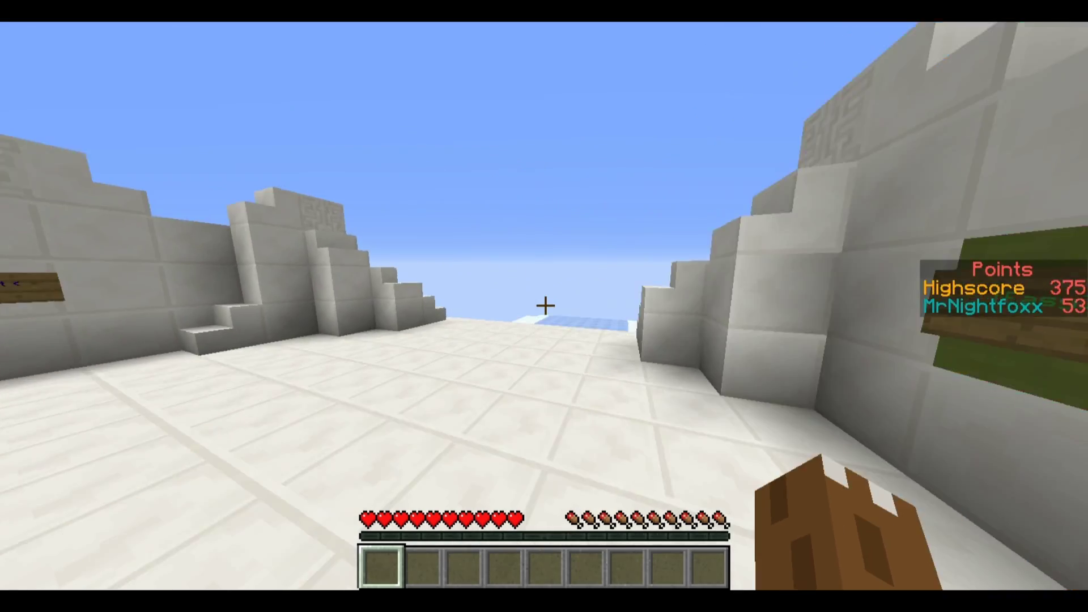
key(w)
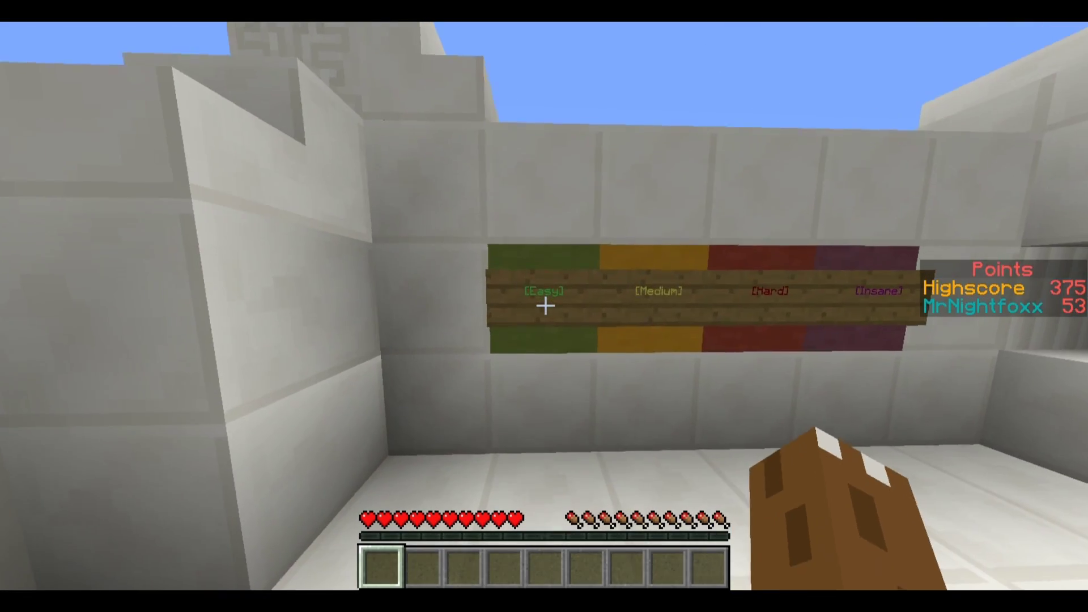
key(s)
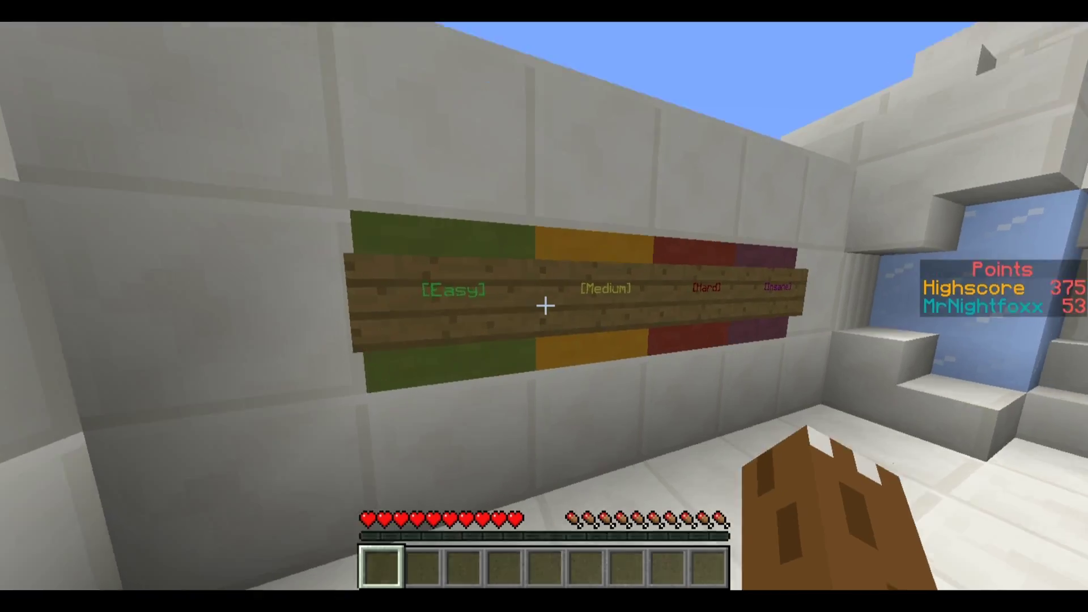
key(w)
right_click(546, 306)
Start the ice course and steer along it until the run ends at 236 points.
key(s)
key(w)
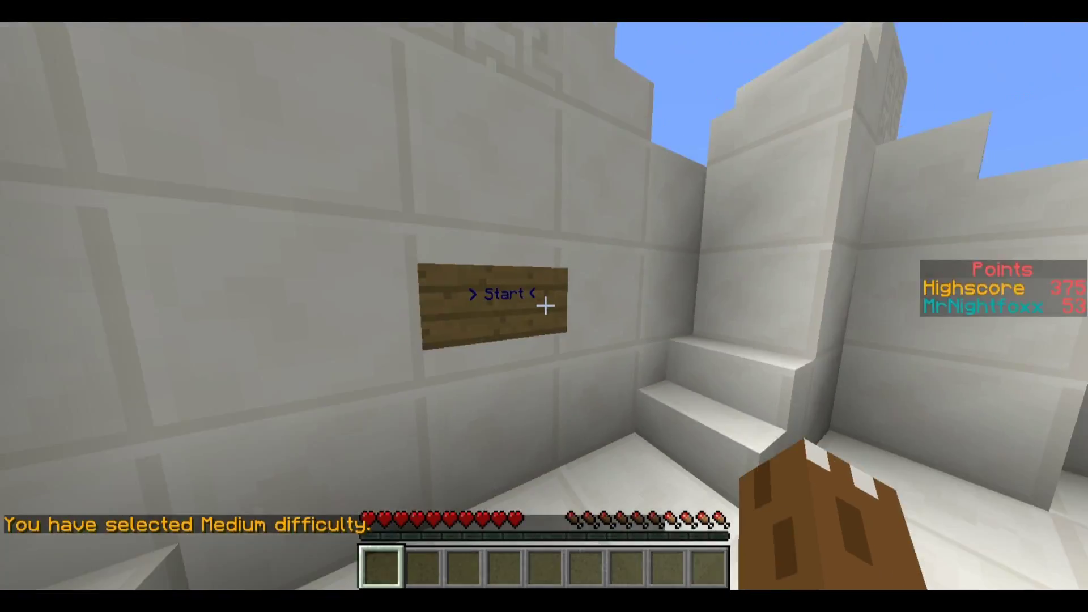
right_click(545, 306)
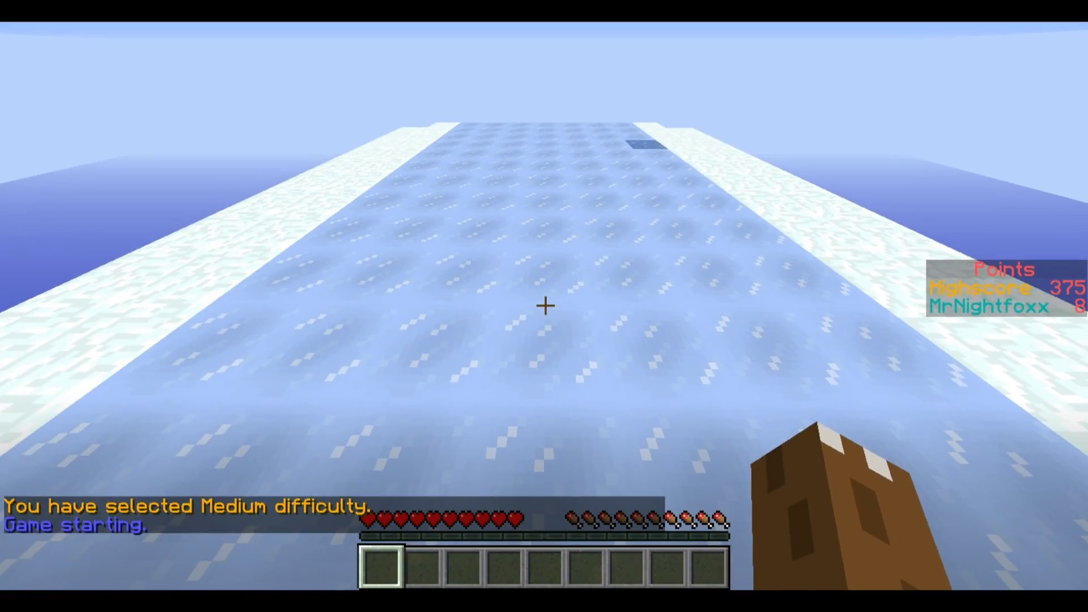
key(w)
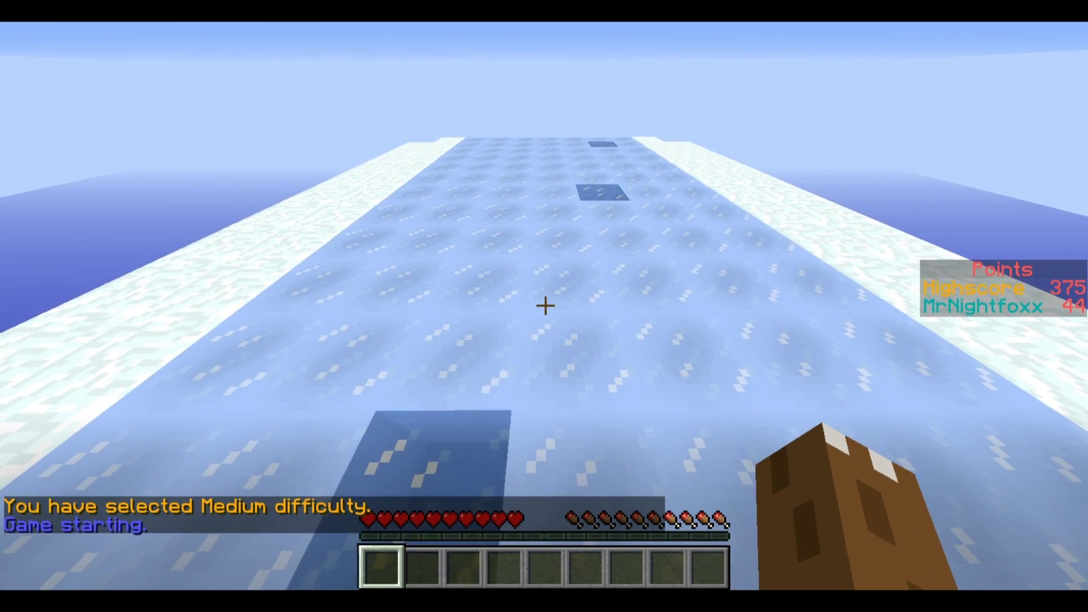
key(w)
key(a)
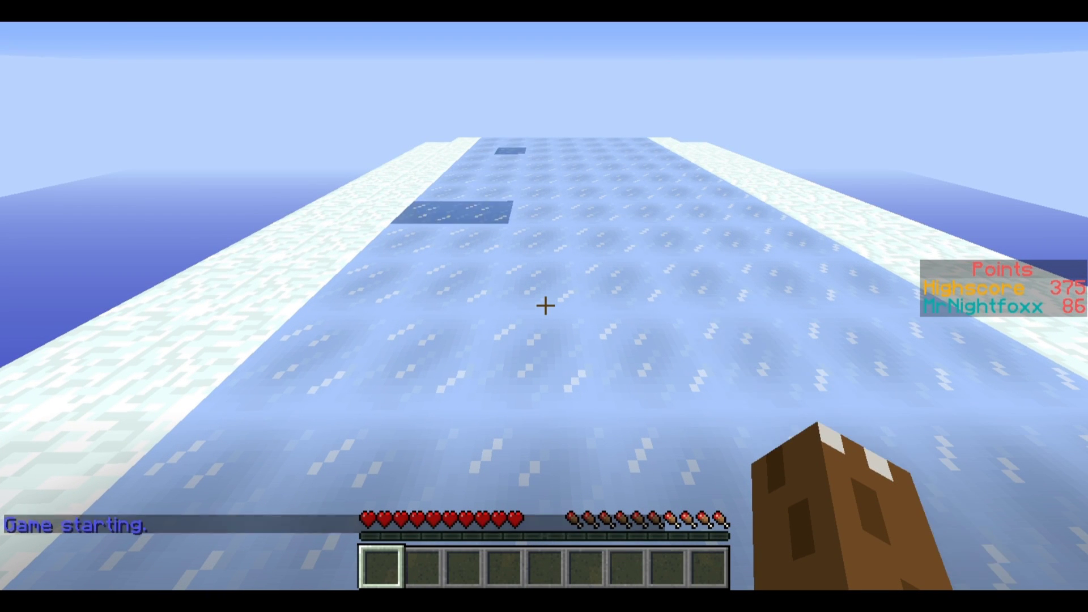
key(w)
key(w)
key(a)
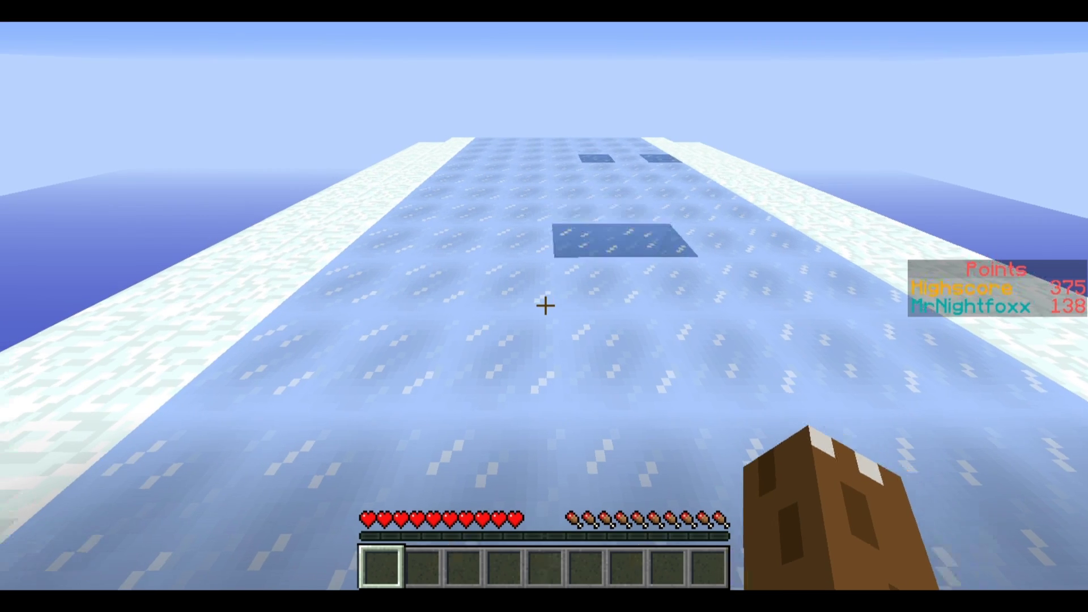
key(w)
key(w)
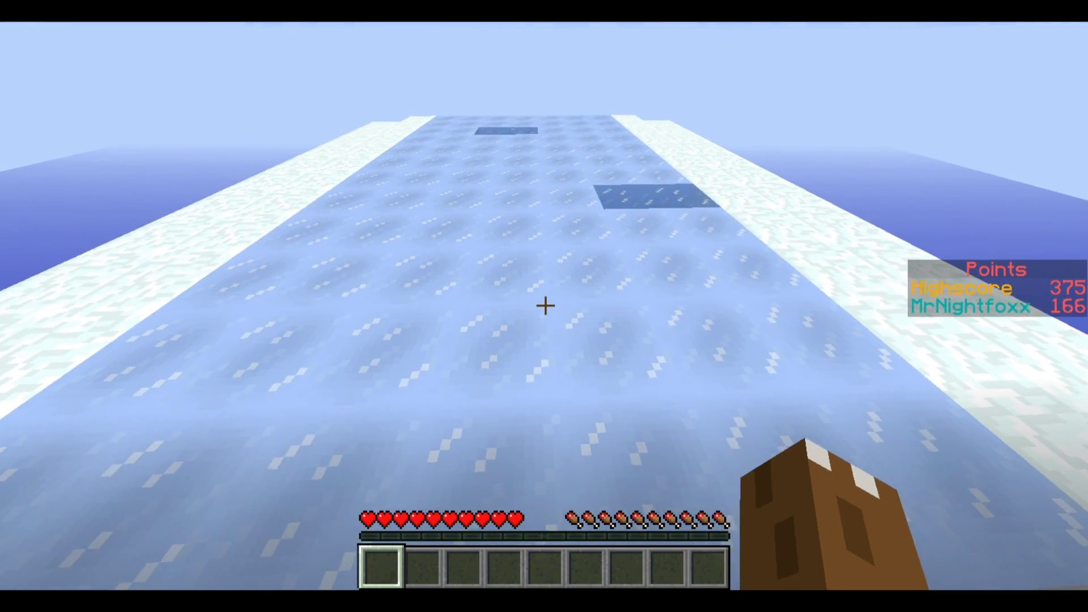
key(w)
key(d)
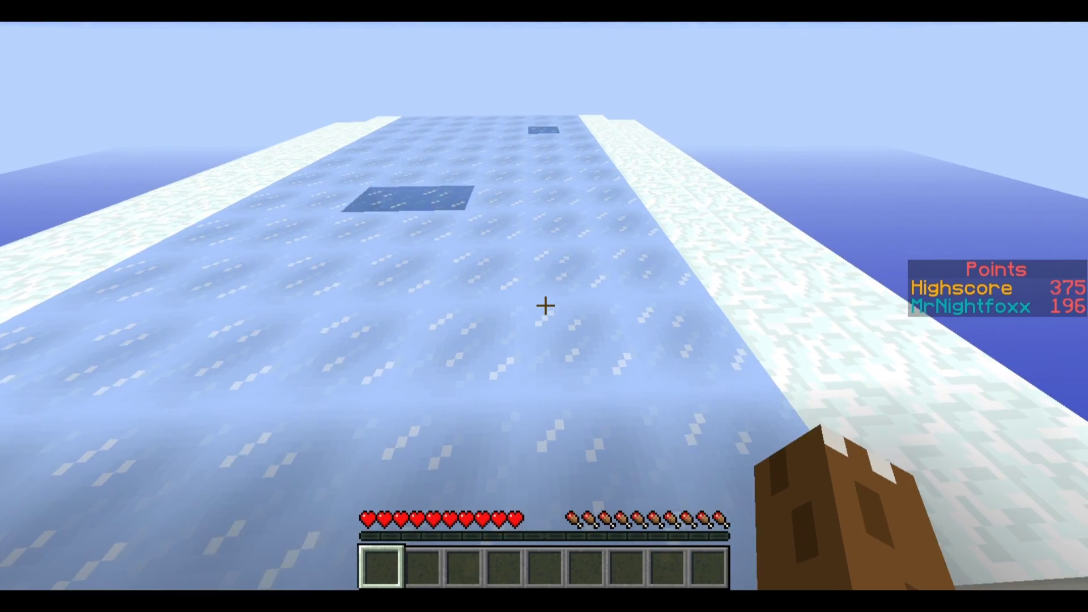
key(w)
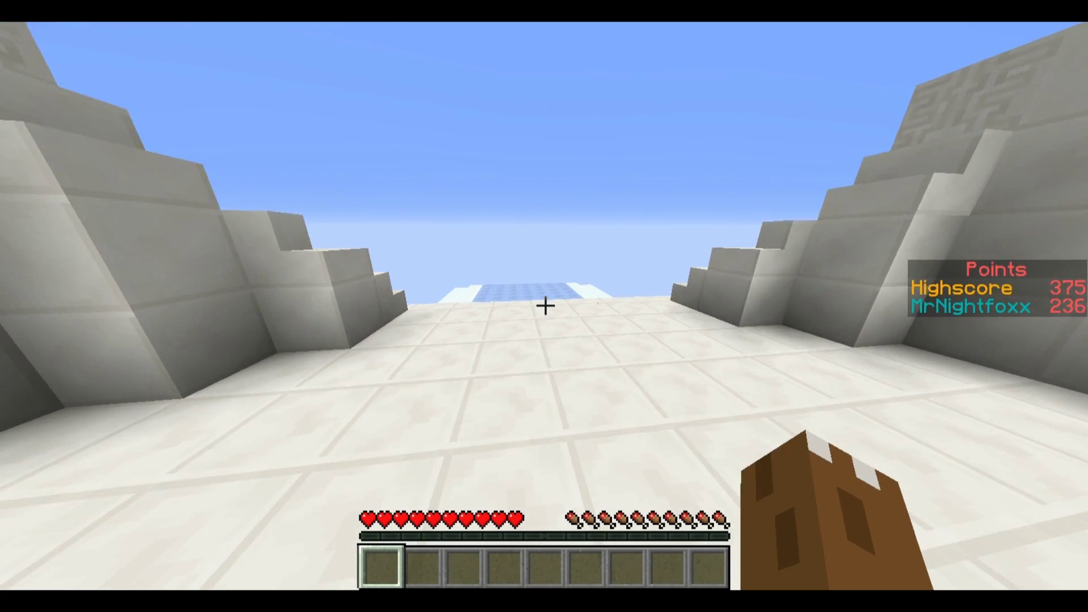
Turn toward the lobby and use F5 to view the character from behind and front while walking.
click(545, 306)
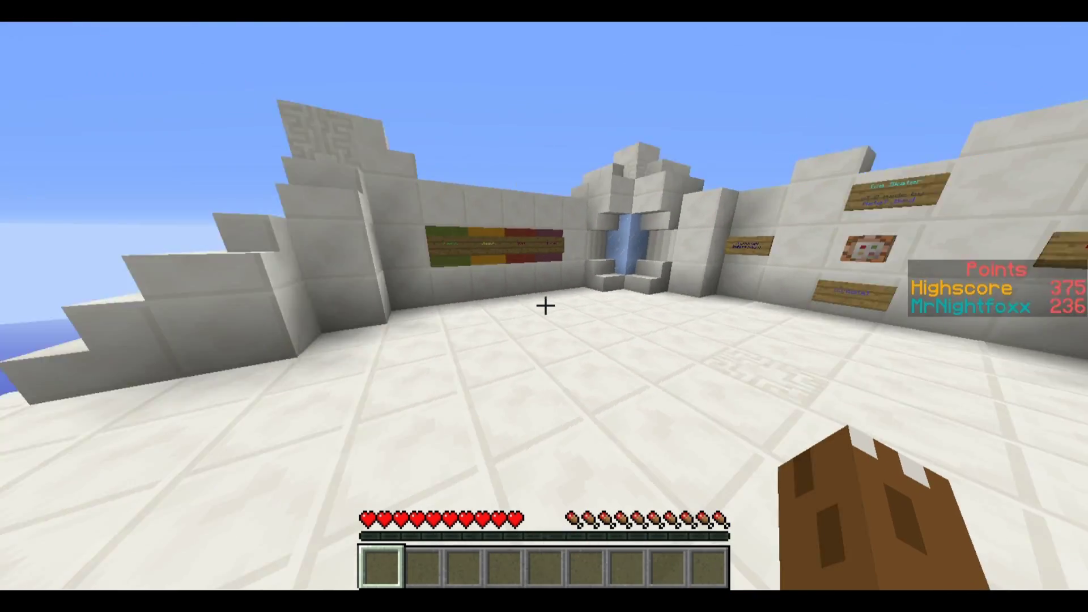
key(F5)
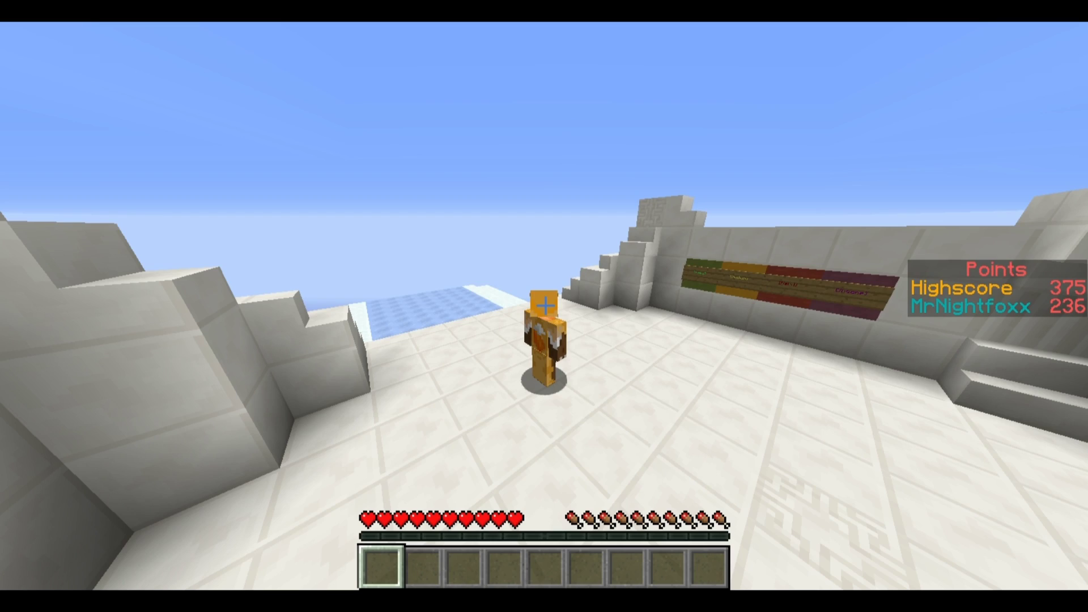
key(F5)
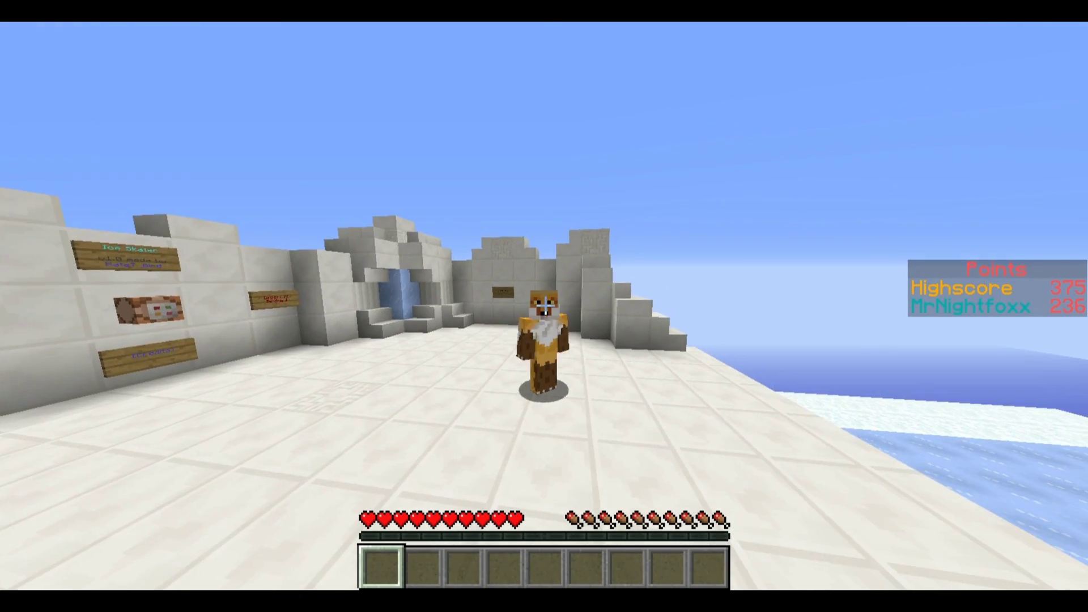
key(w)
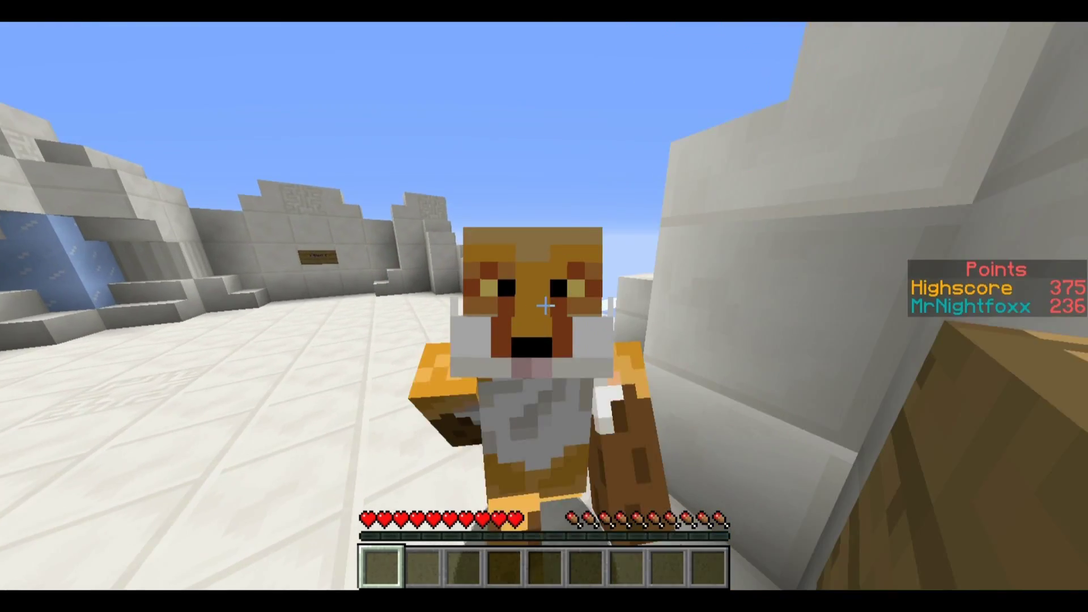
key(w)
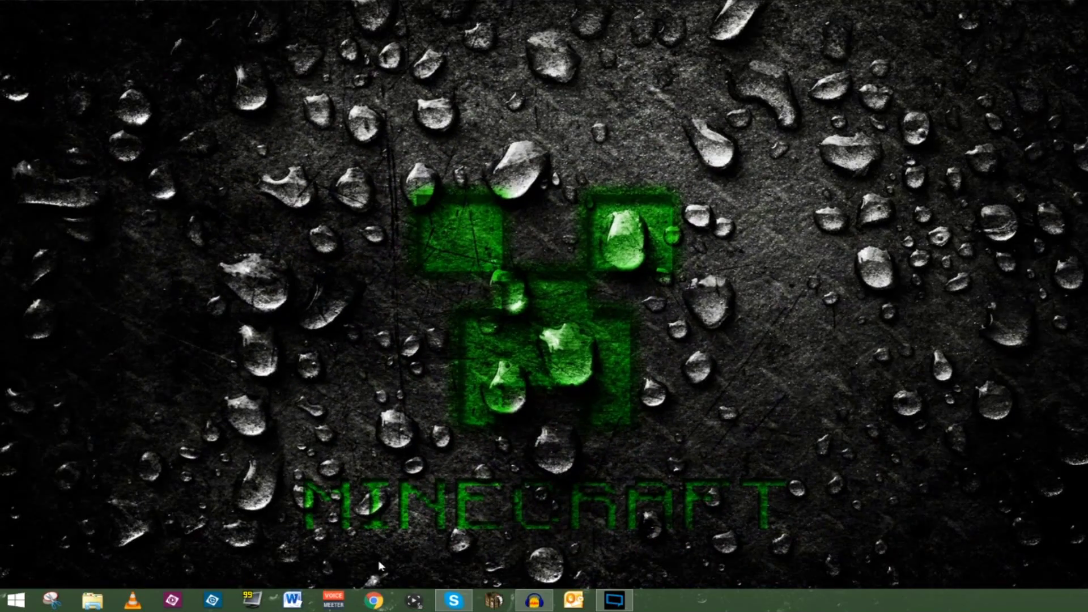
click(383, 599)
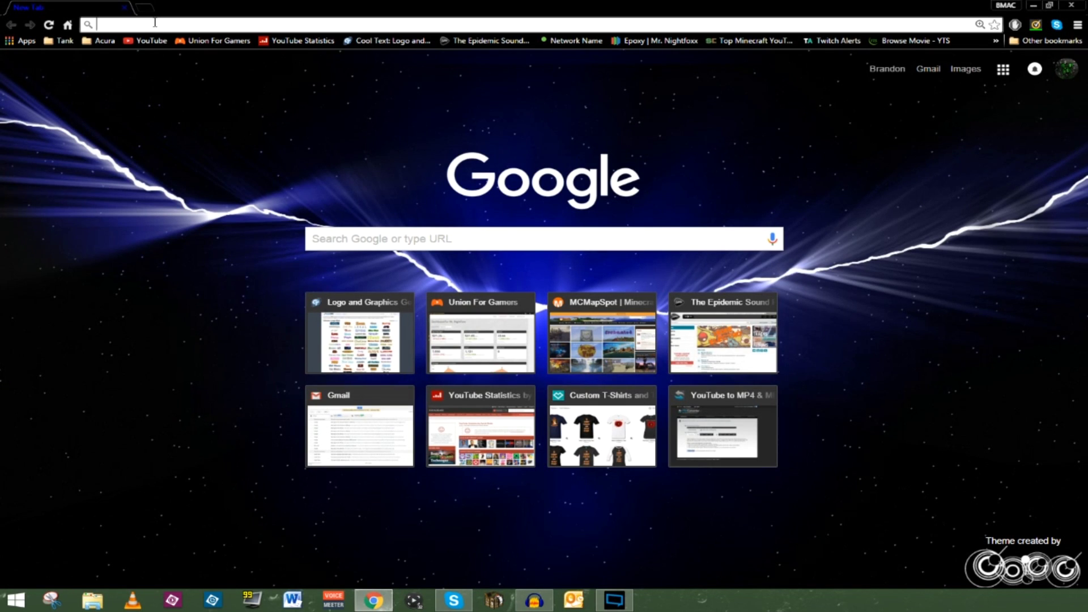
text(www.)
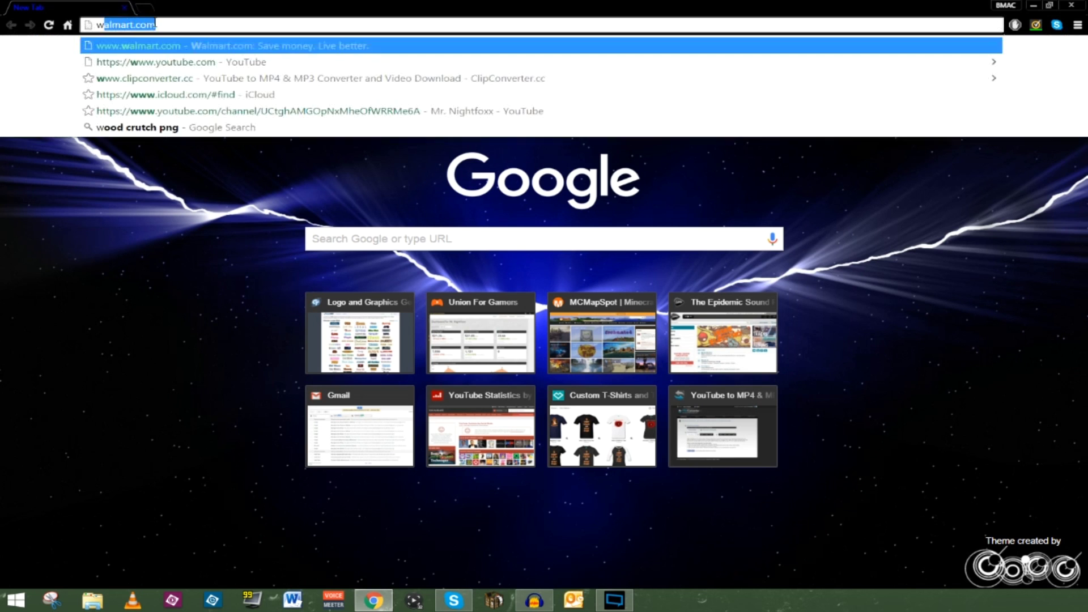
text(m)
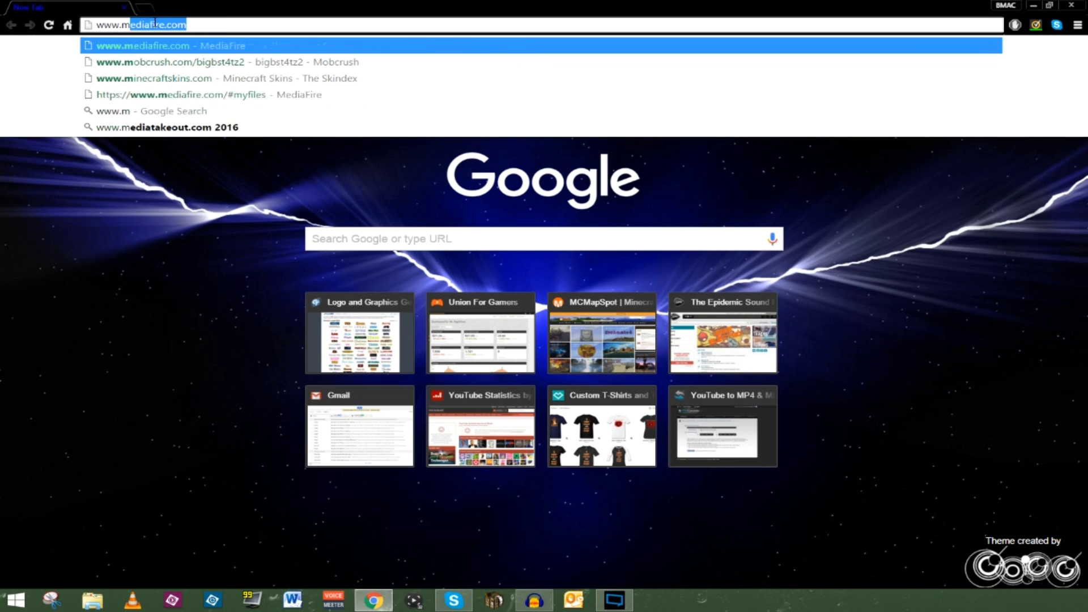
text(inecraftmaps)
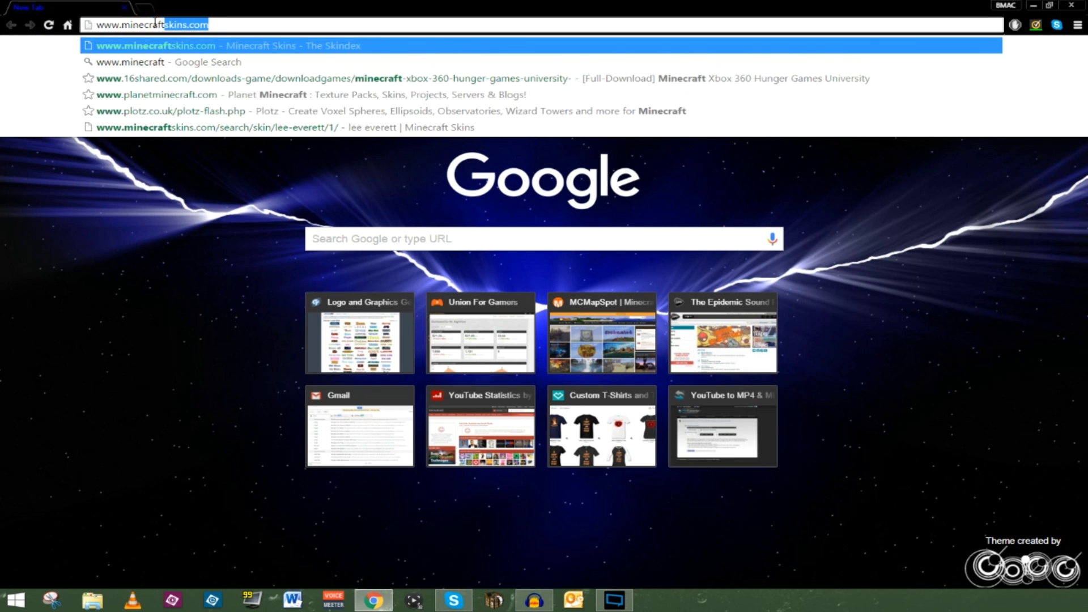
key(Return)
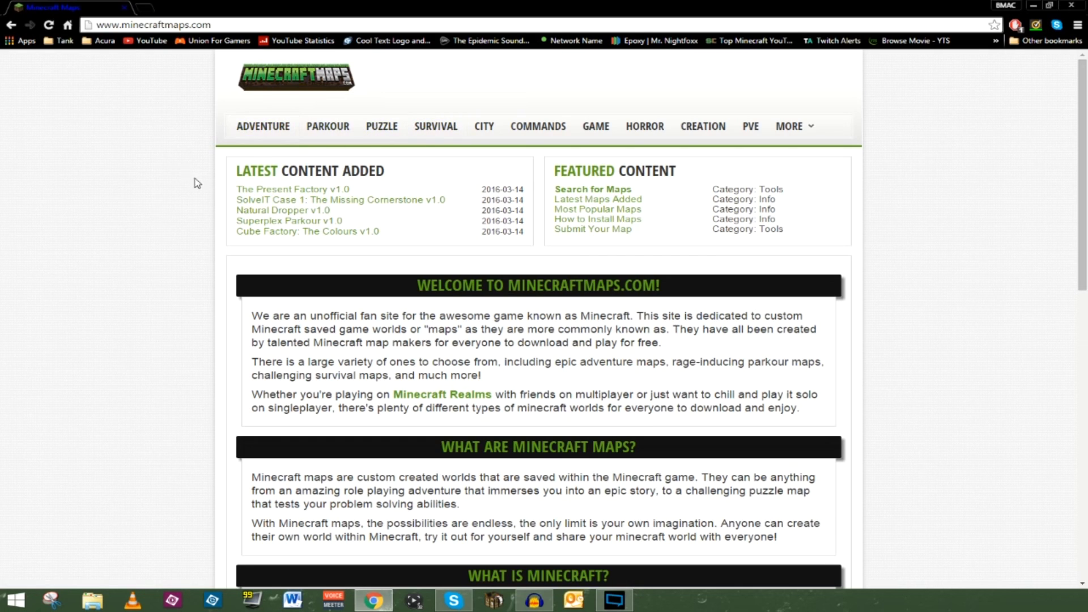
Open the parkour maps listing, scroll down, and open The 7 Worlds Parkour page.
click(325, 127)
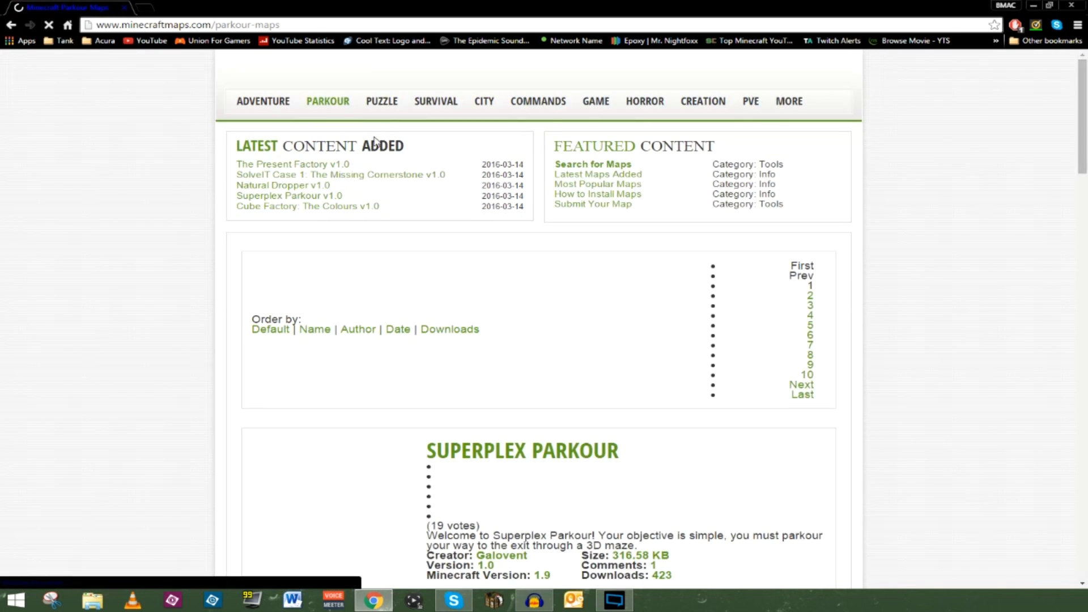
scroll(360, 317, down, 3)
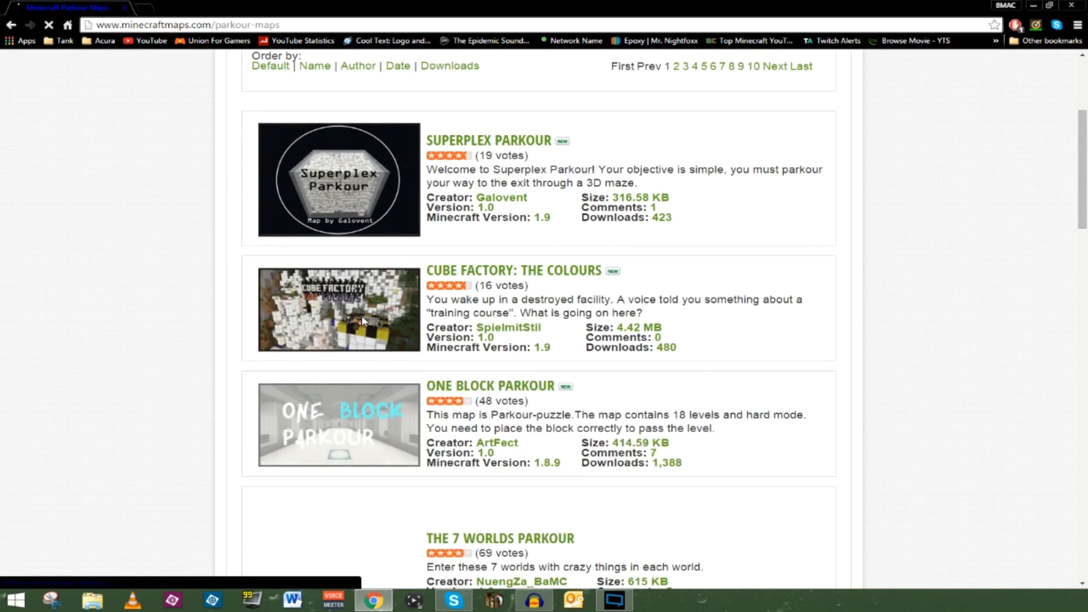
scroll(371, 321, down, 4)
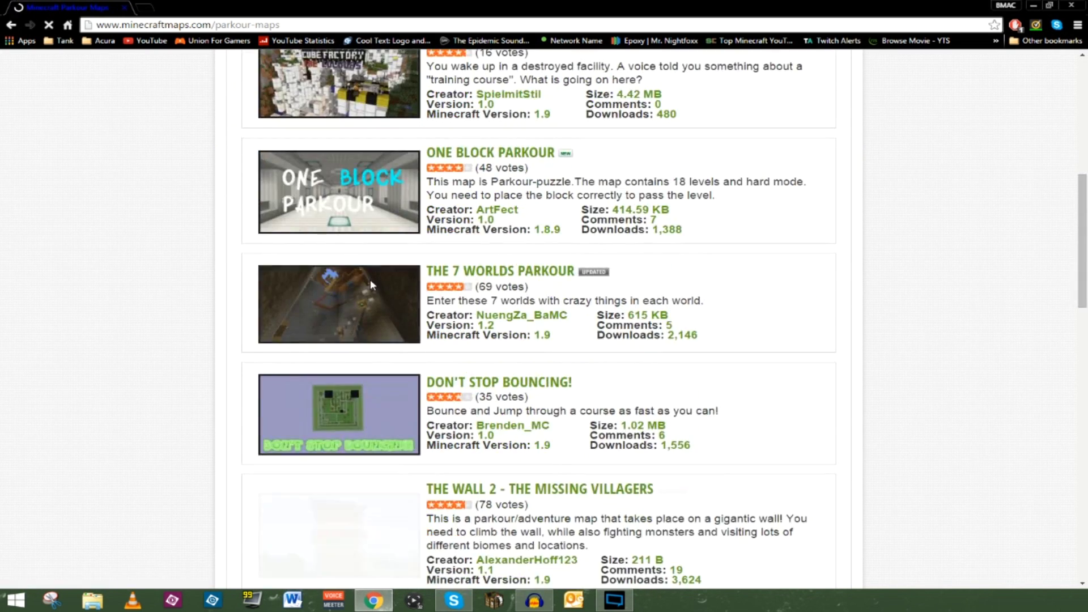
scroll(369, 281, down, 3)
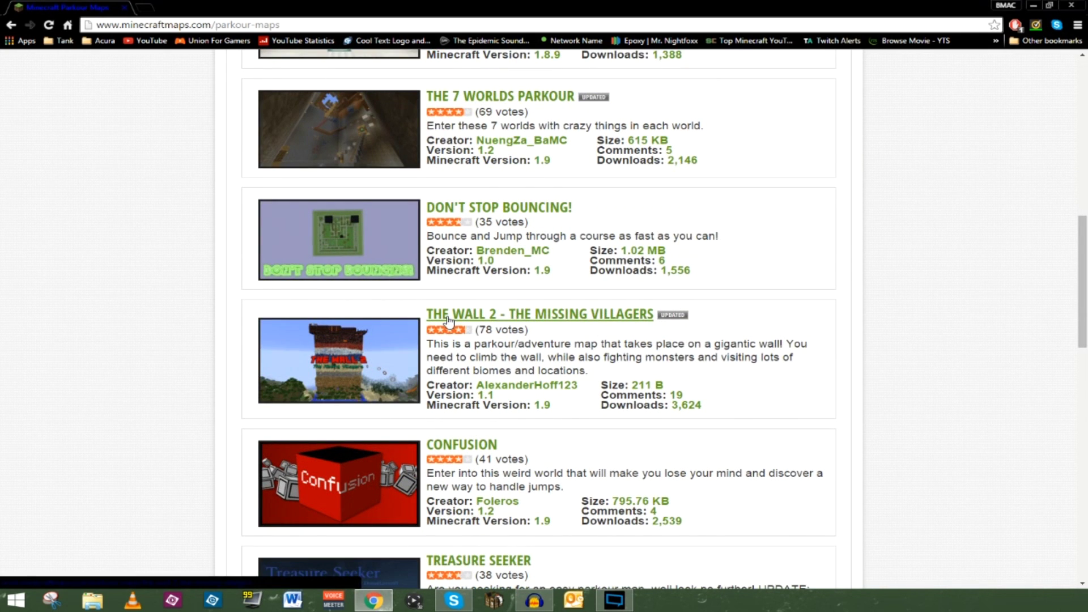
scroll(448, 320, down, 6)
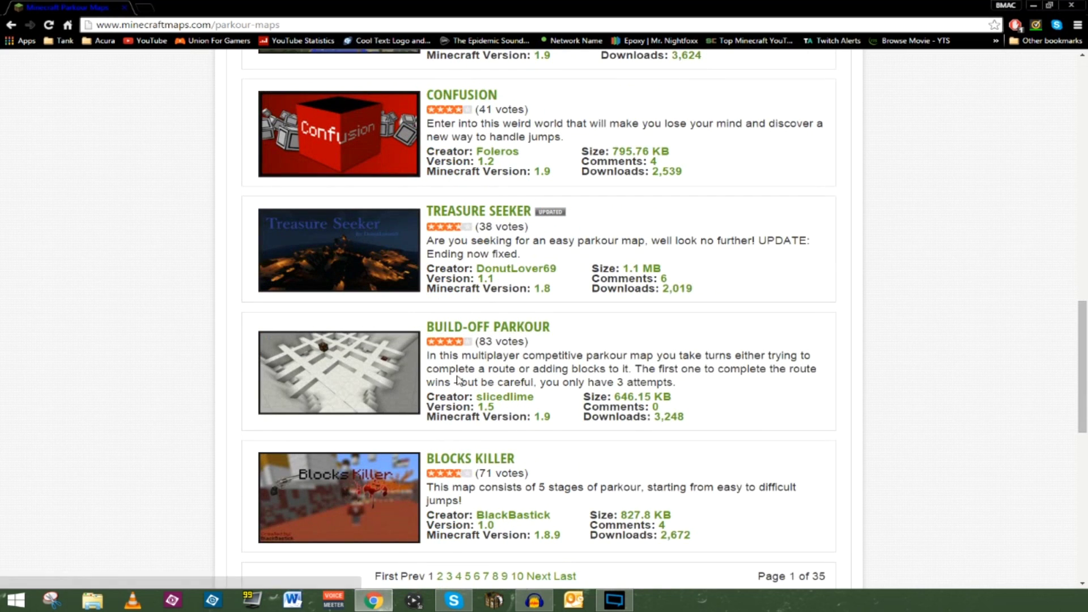
scroll(454, 367, down, 2)
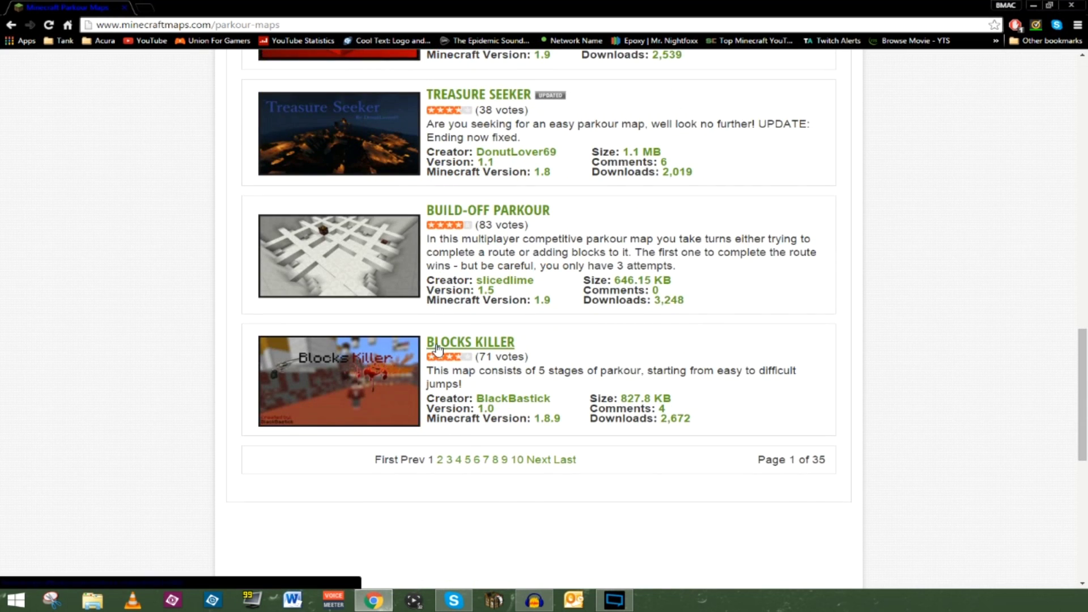
scroll(437, 348, up, 10)
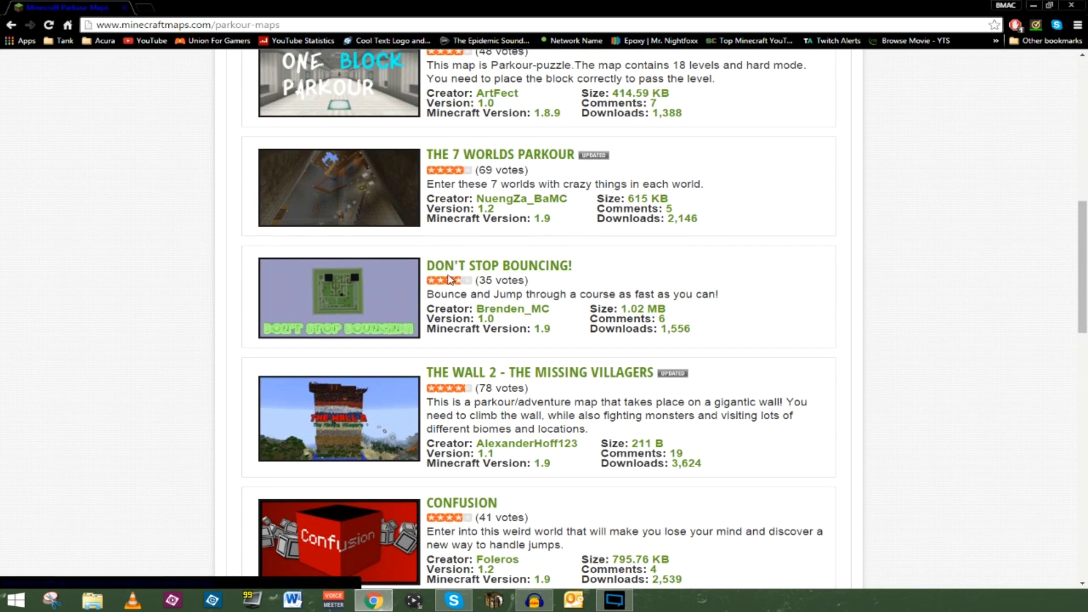
click(467, 161)
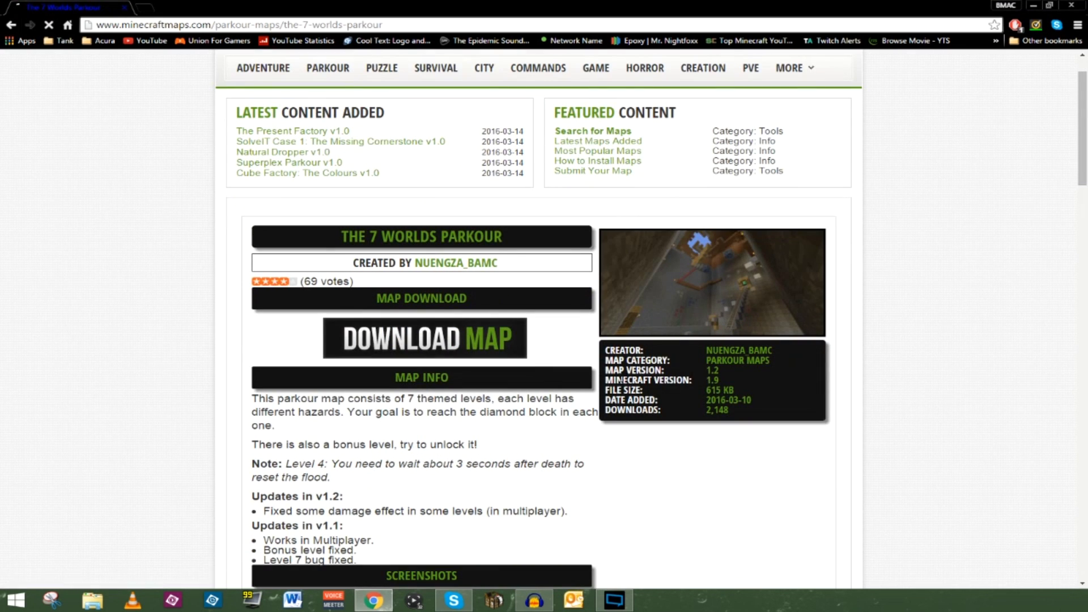
Check the map's 1.9 version requirement, download the v1.2 zip, and start a blank tab.
drag(615, 380, 708, 377)
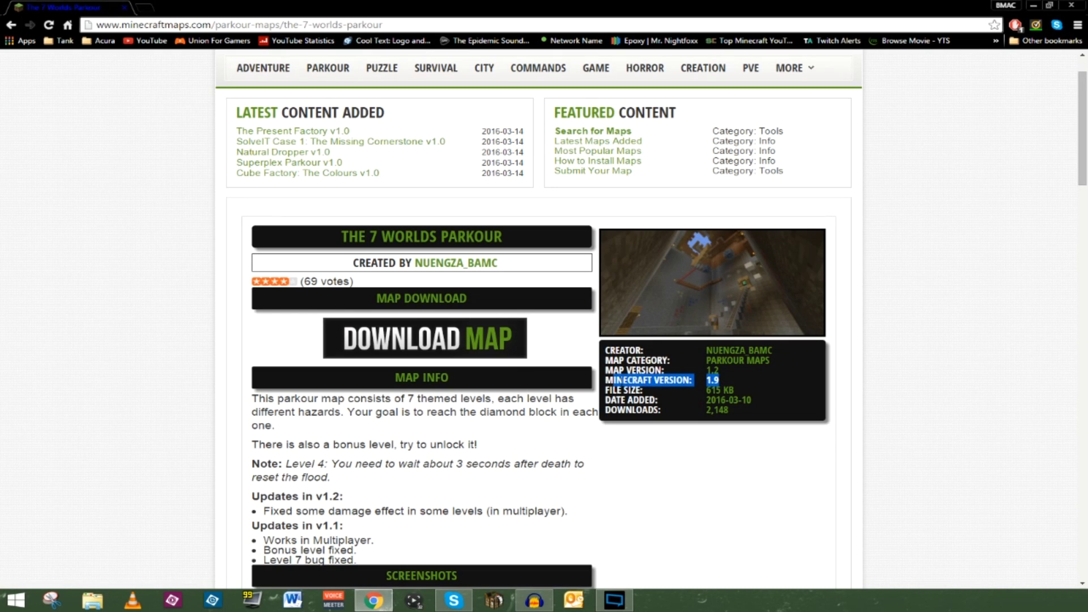
click(426, 342)
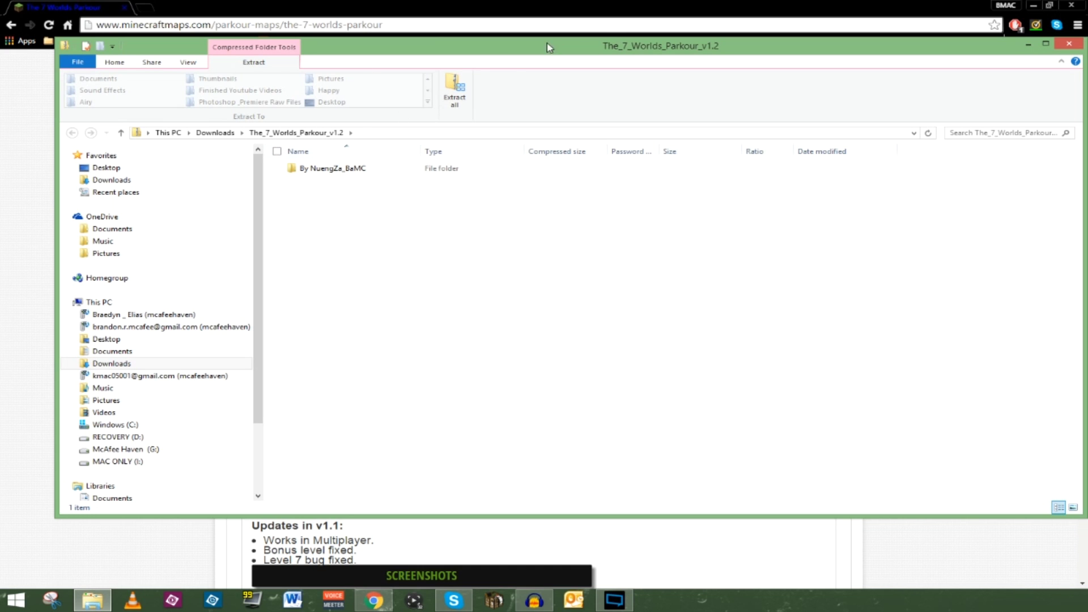
click(311, 14)
click(145, 9)
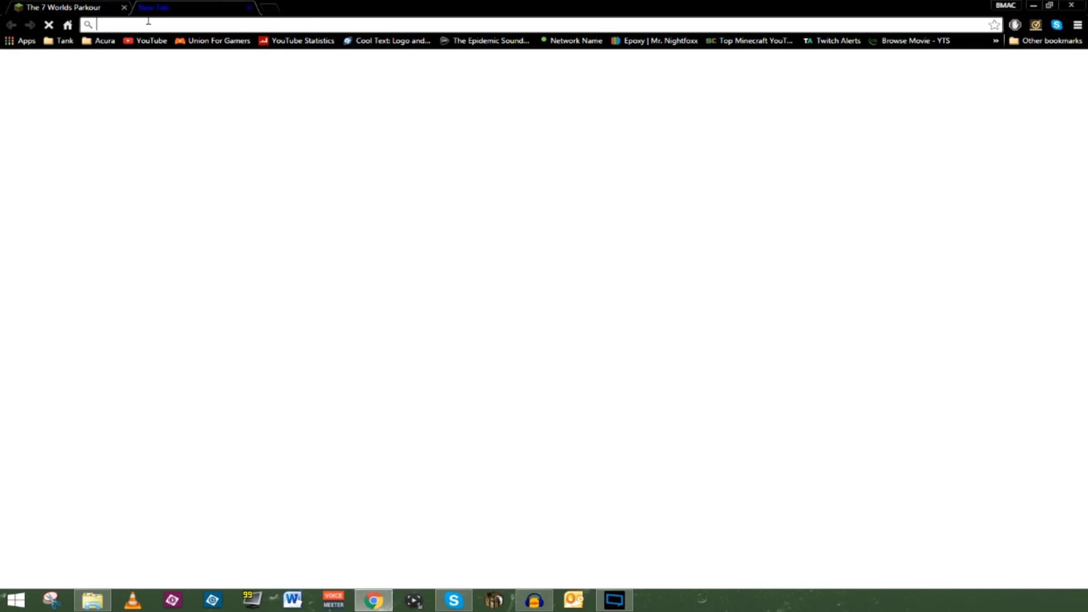
Go to planetminecraft.com and list its Projects by Most Popular.
text(www.p)
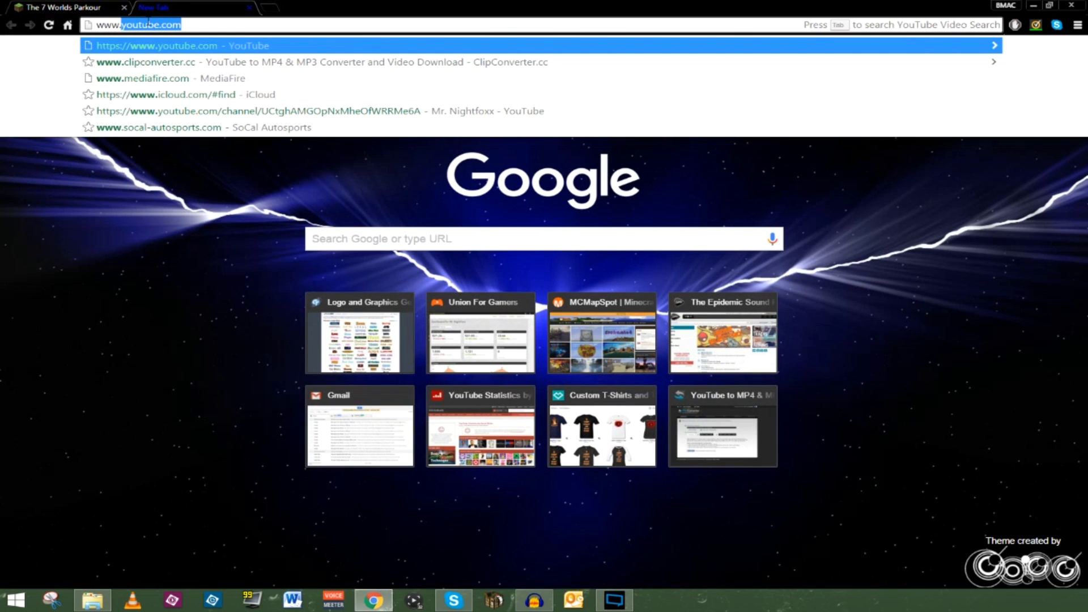
text(lanetminecraft)
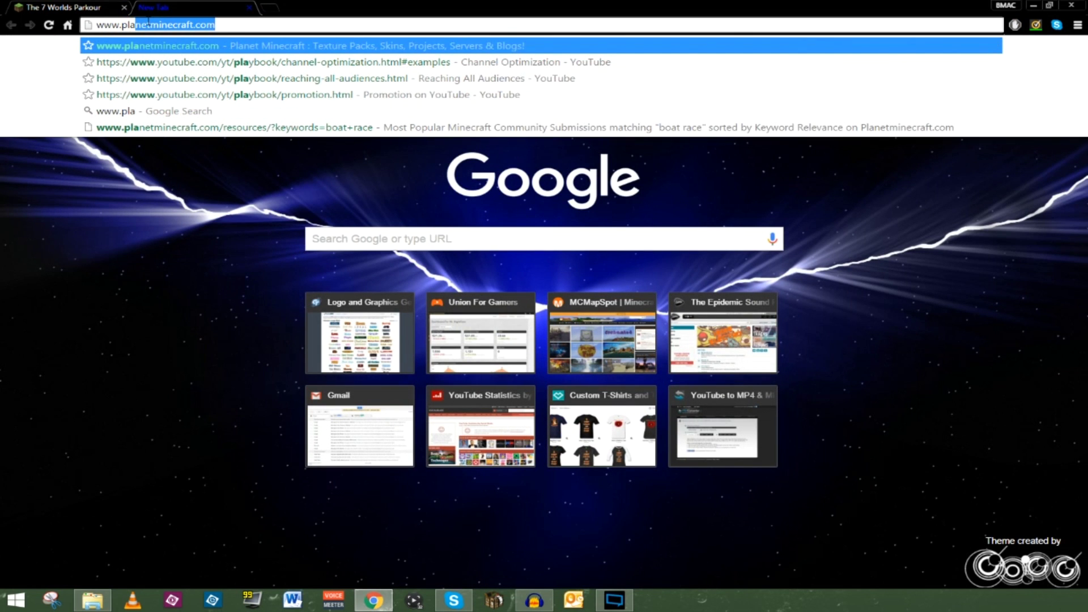
key(Return)
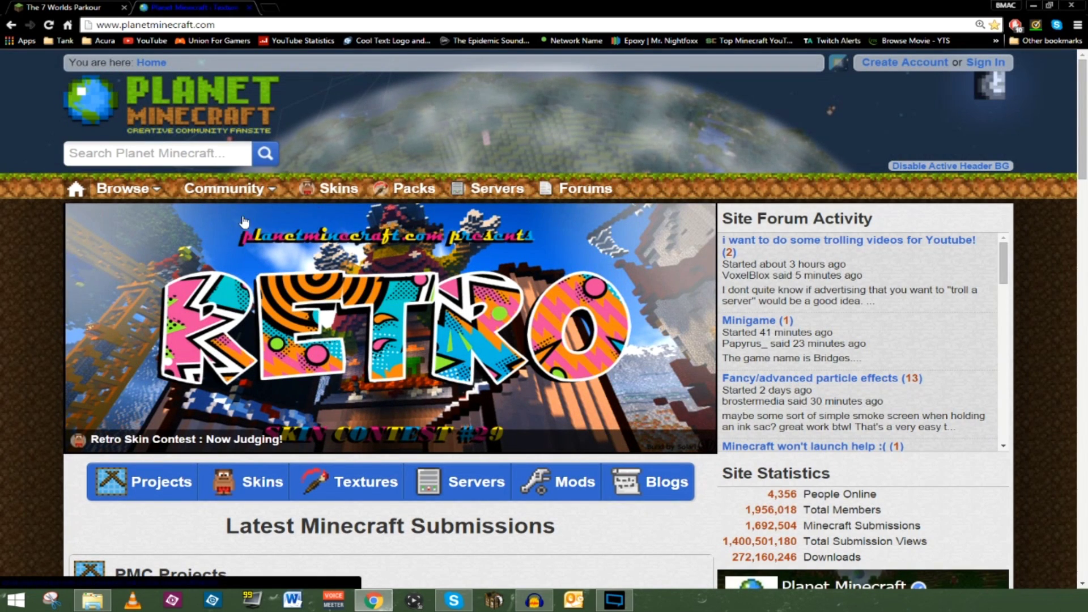
scroll(229, 293, down, 3)
click(146, 311)
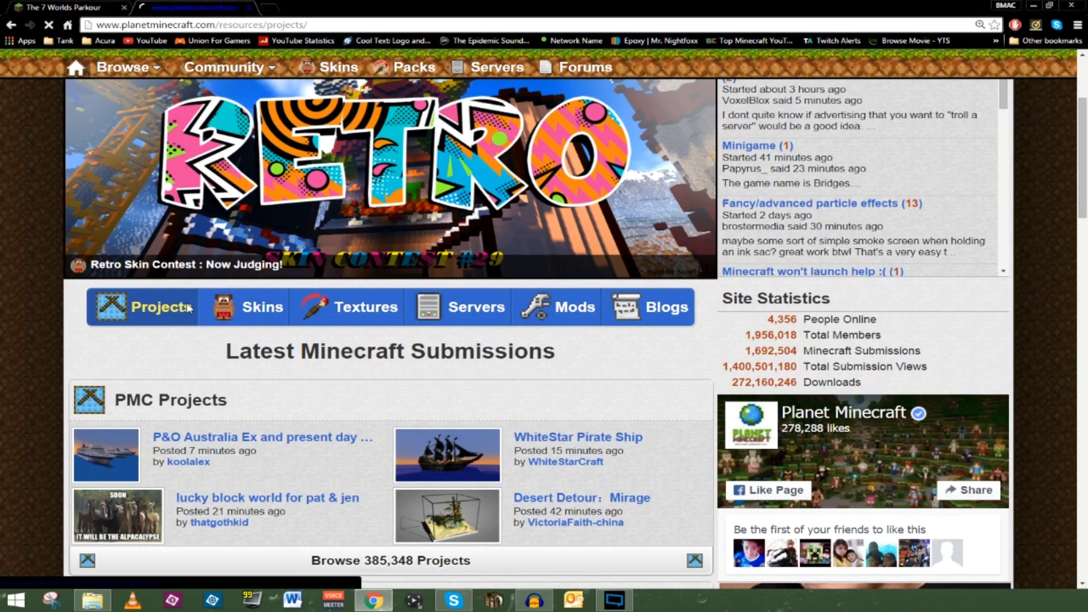
scroll(192, 310, down, 3)
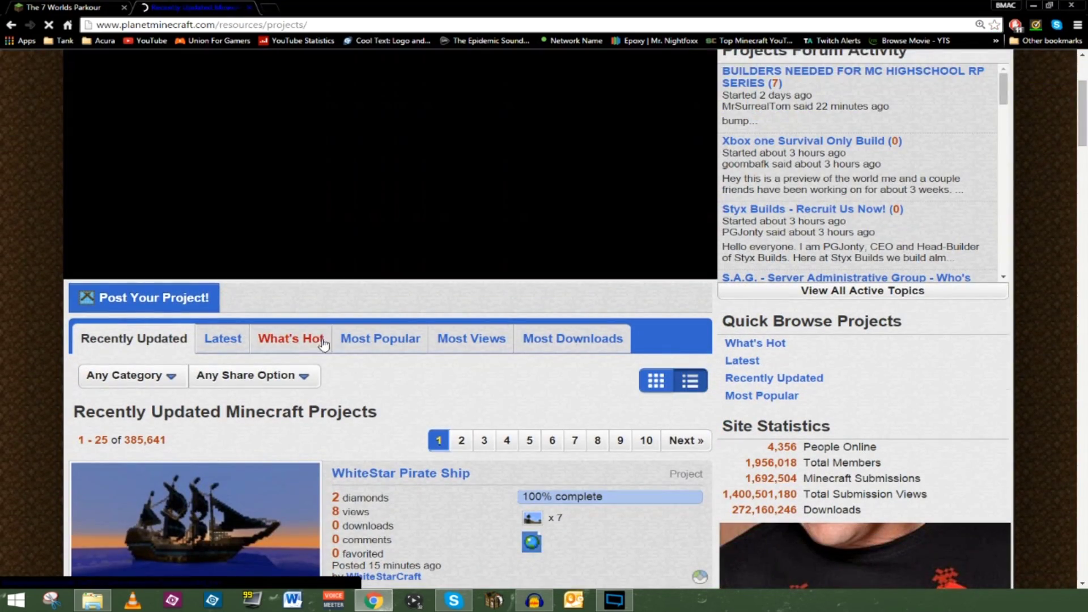
click(380, 340)
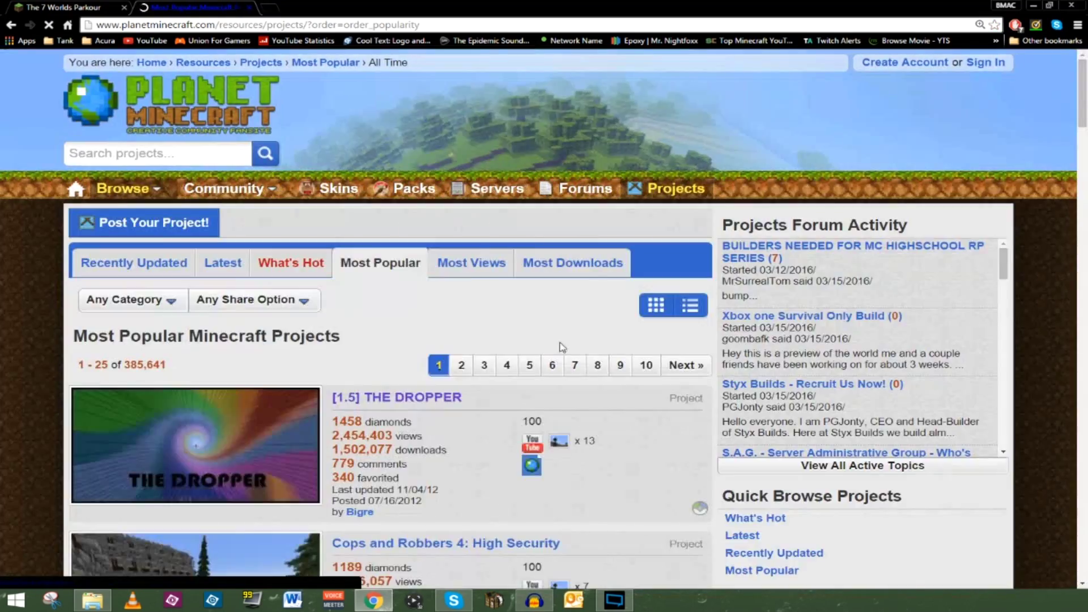
Scroll the Most Popular list and open the [1.5] THE DROPPER project page.
scroll(372, 349, down, 2)
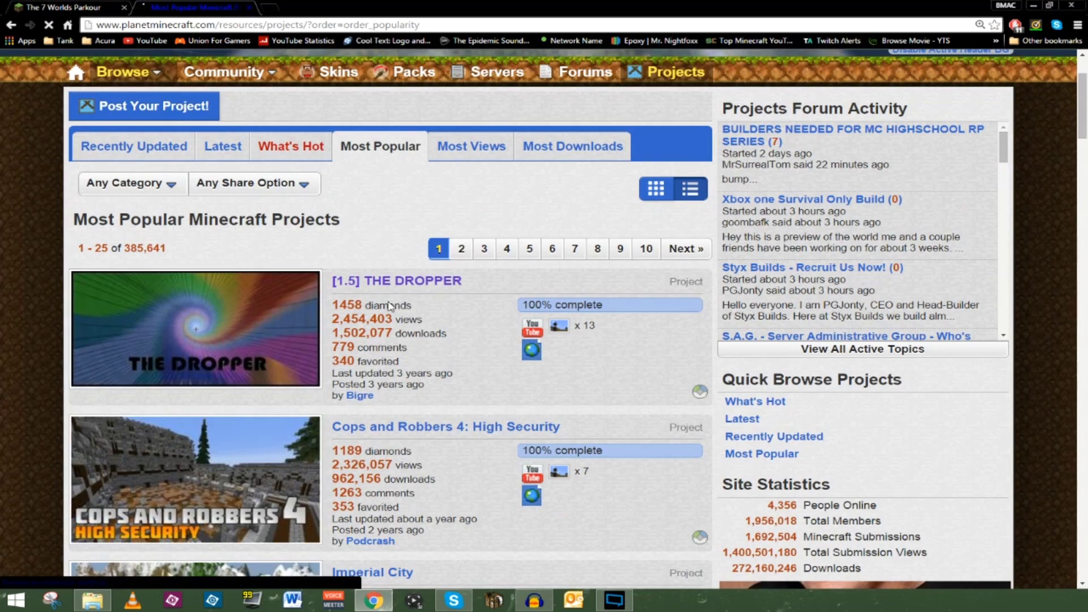
scroll(246, 306, down, 6)
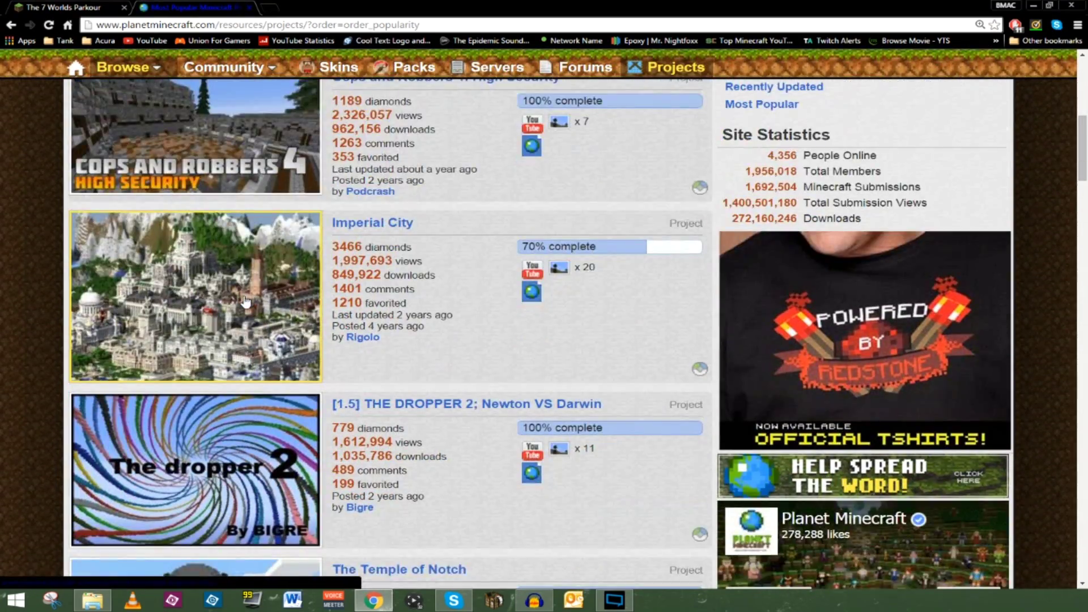
scroll(246, 302, down, 7)
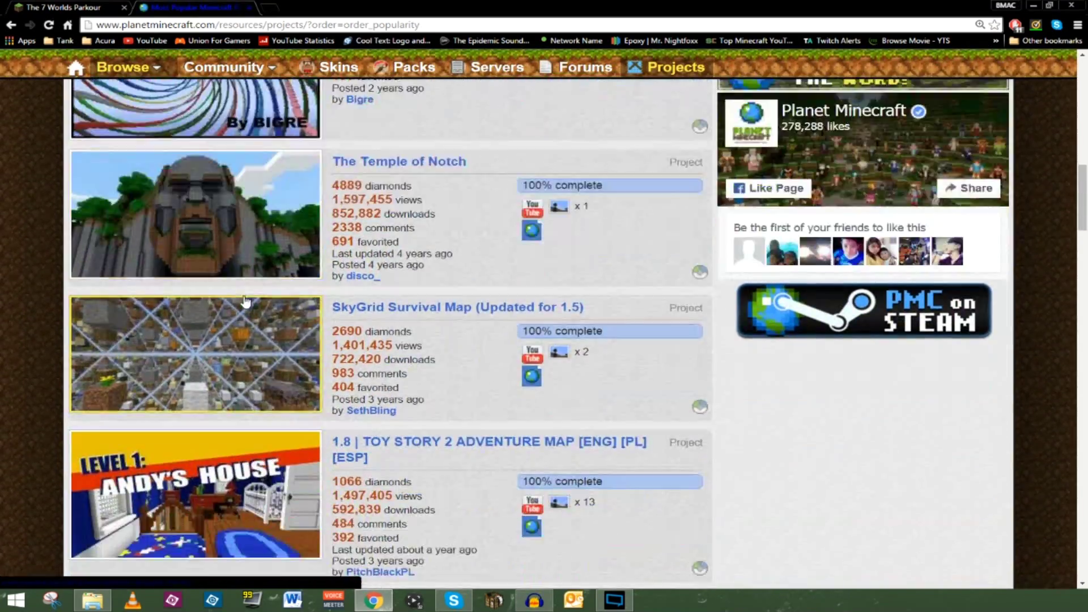
scroll(245, 302, down, 10)
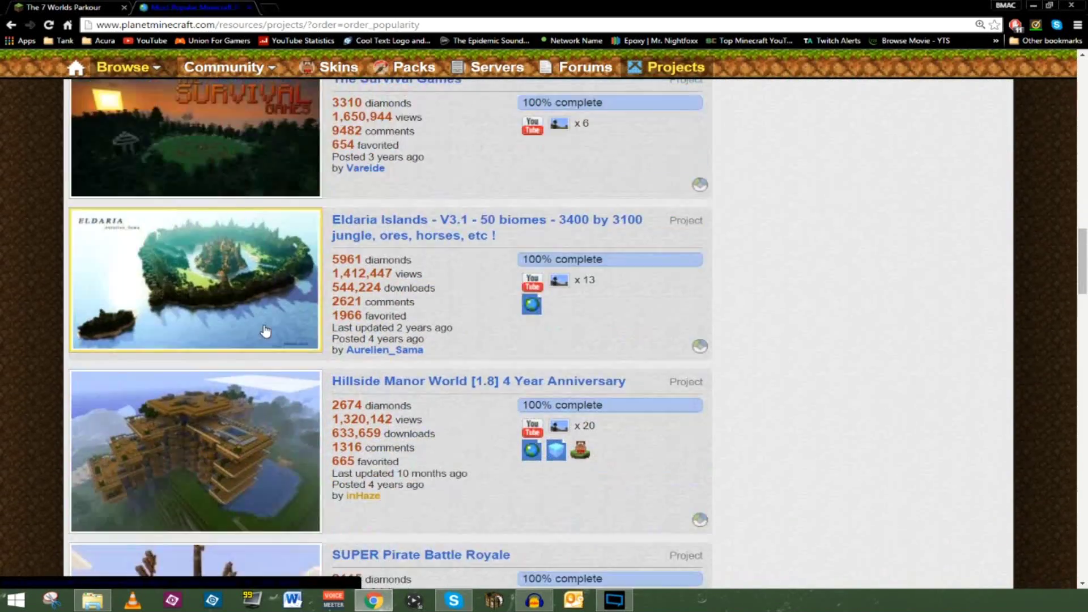
scroll(265, 332, down, 3)
scroll(248, 305, up, 20)
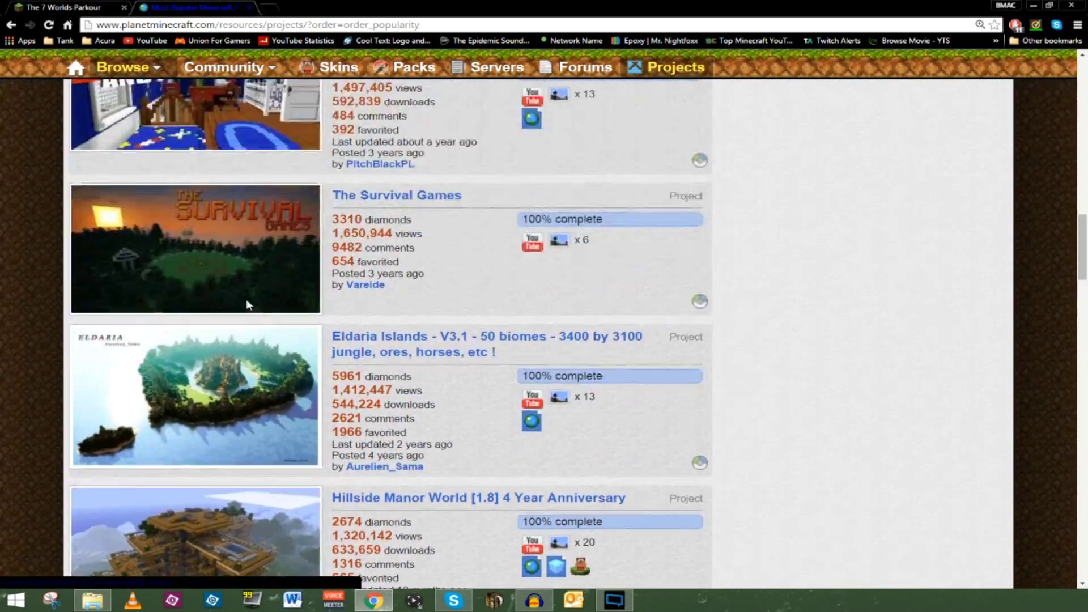
scroll(247, 306, up, 7)
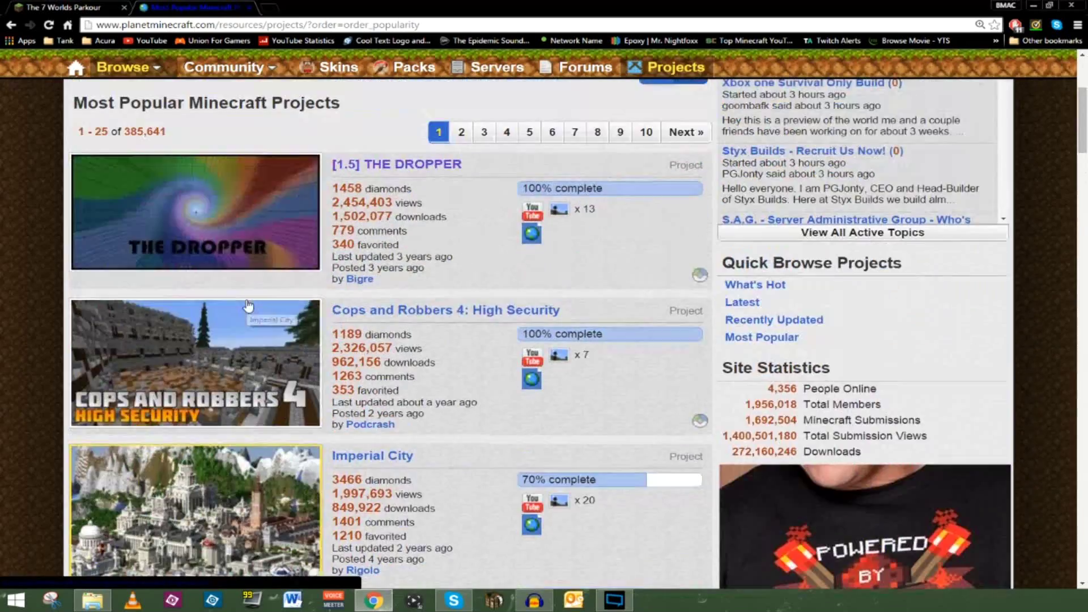
click(382, 342)
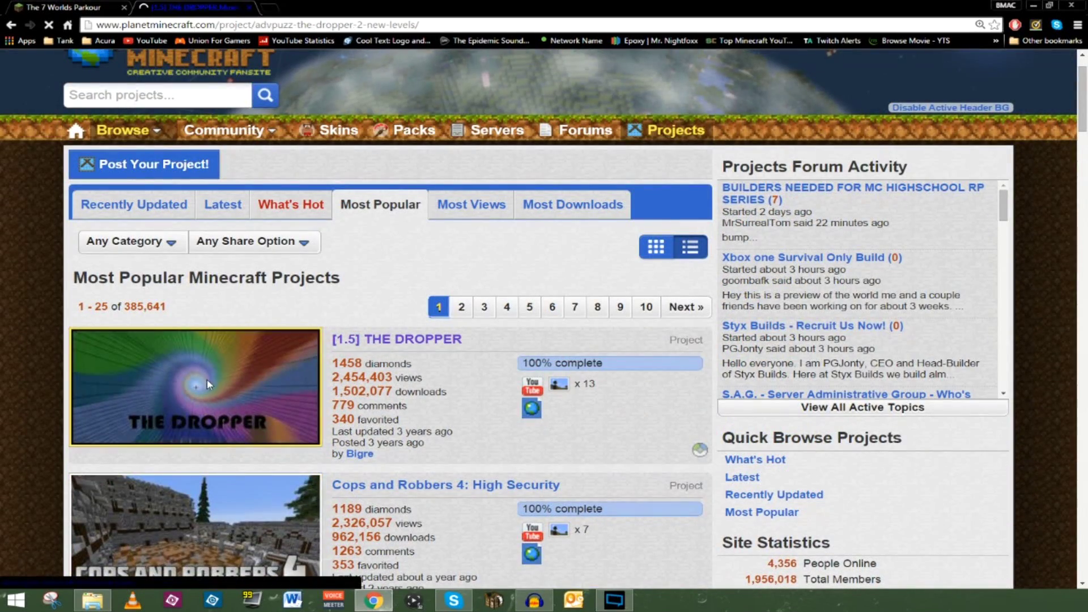
Follow The Dropper's Minecraft World Save link, continue past the adf.ly warning, and skip the ad.
scroll(499, 309, down, 8)
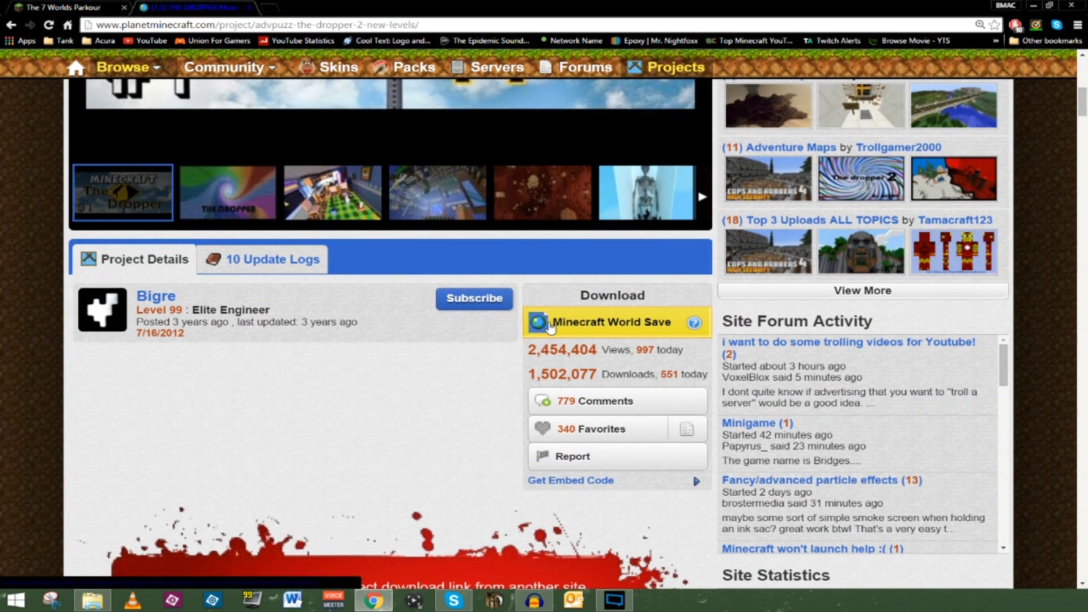
click(549, 326)
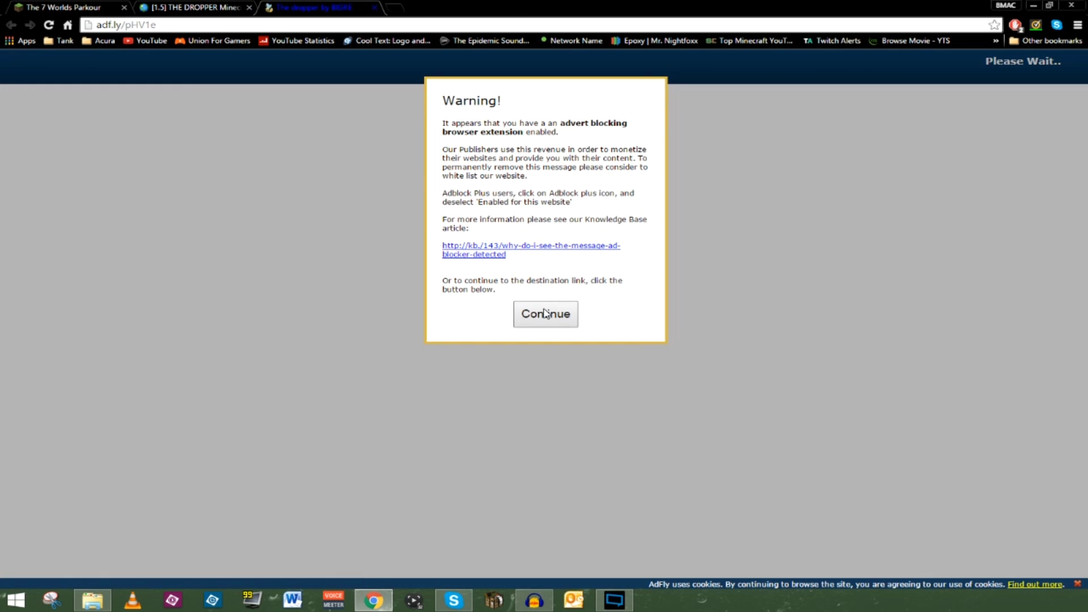
click(546, 313)
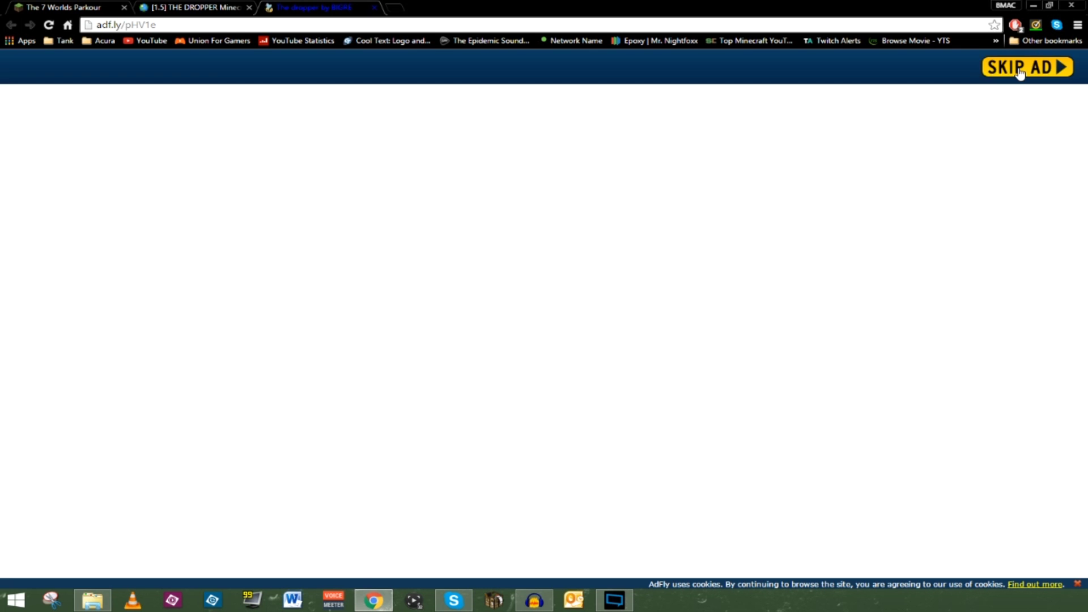
click(1019, 69)
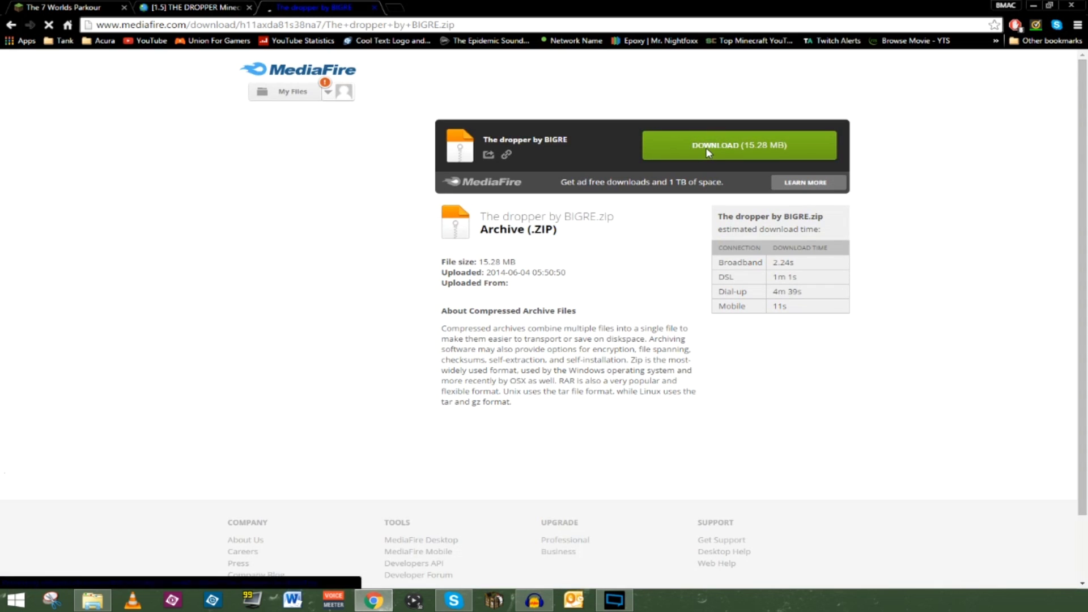
Download The dropper by BIGRE.zip from MediaFire, open it, and return to Downloads.
click(707, 149)
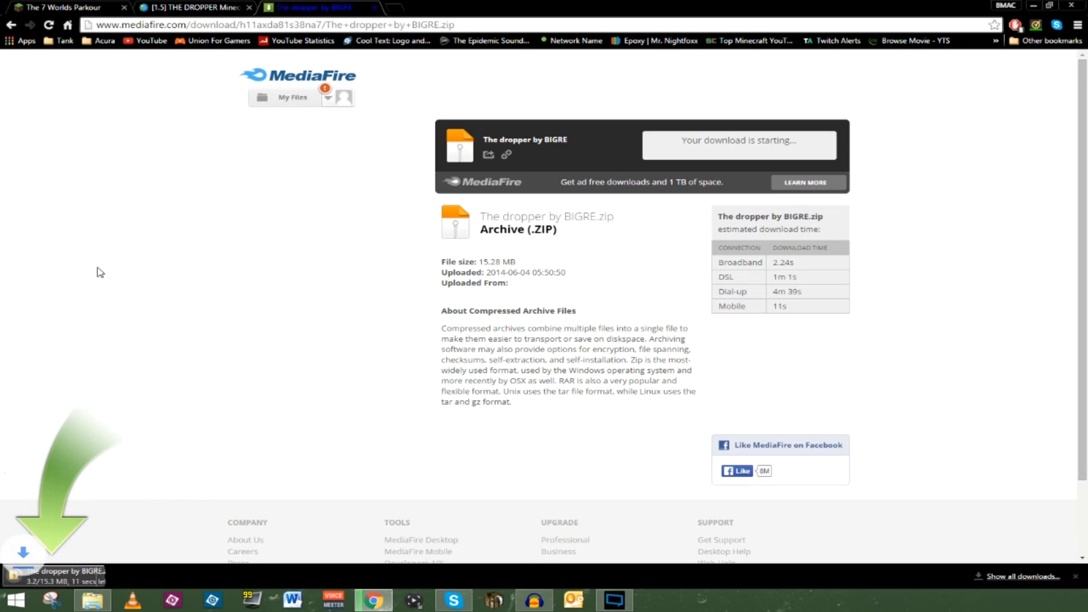
click(79, 581)
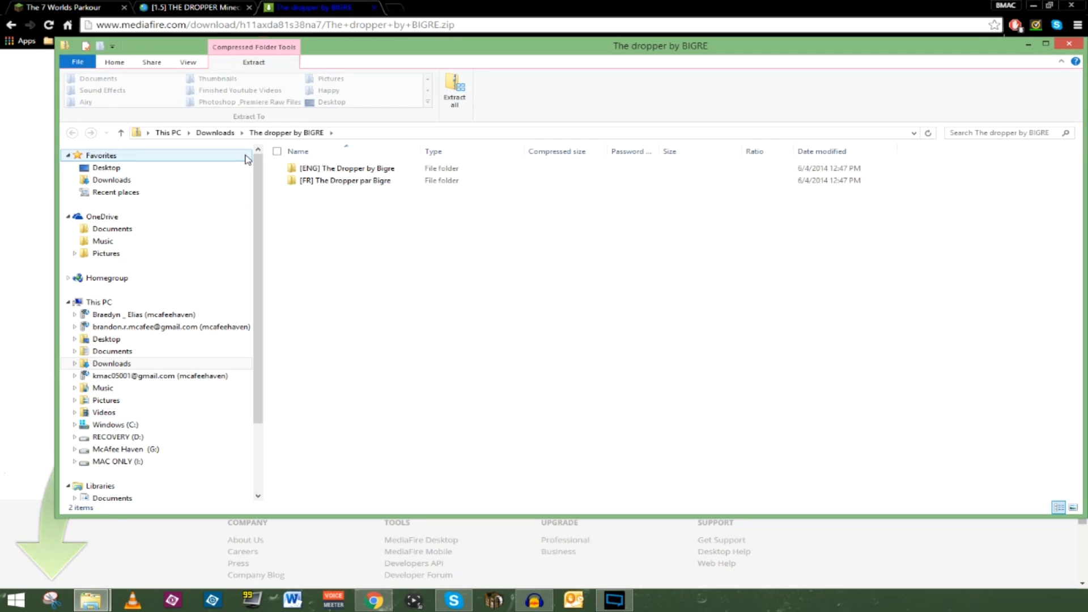
click(216, 134)
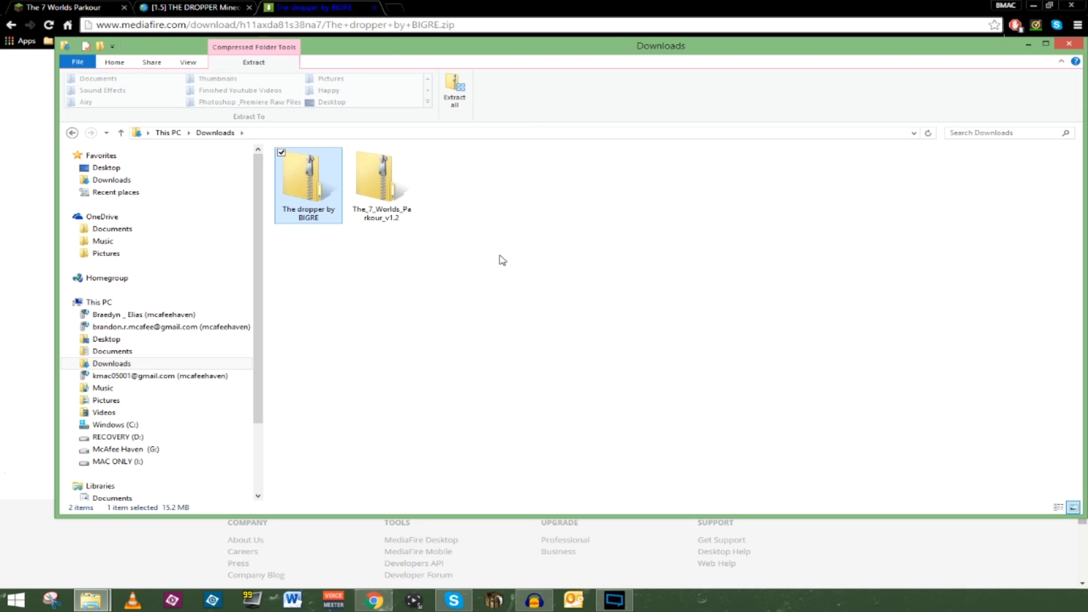
Close the MediaFire, Planet Minecraft and remaining Chrome tabs, then deselect the zip.
click(329, 11)
click(374, 8)
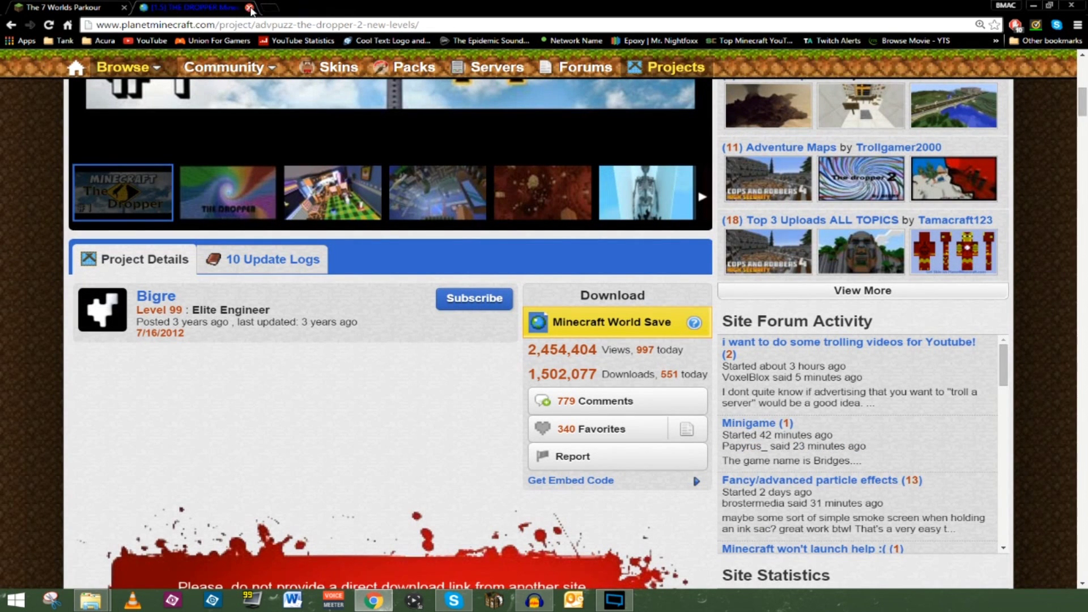
click(250, 8)
click(125, 7)
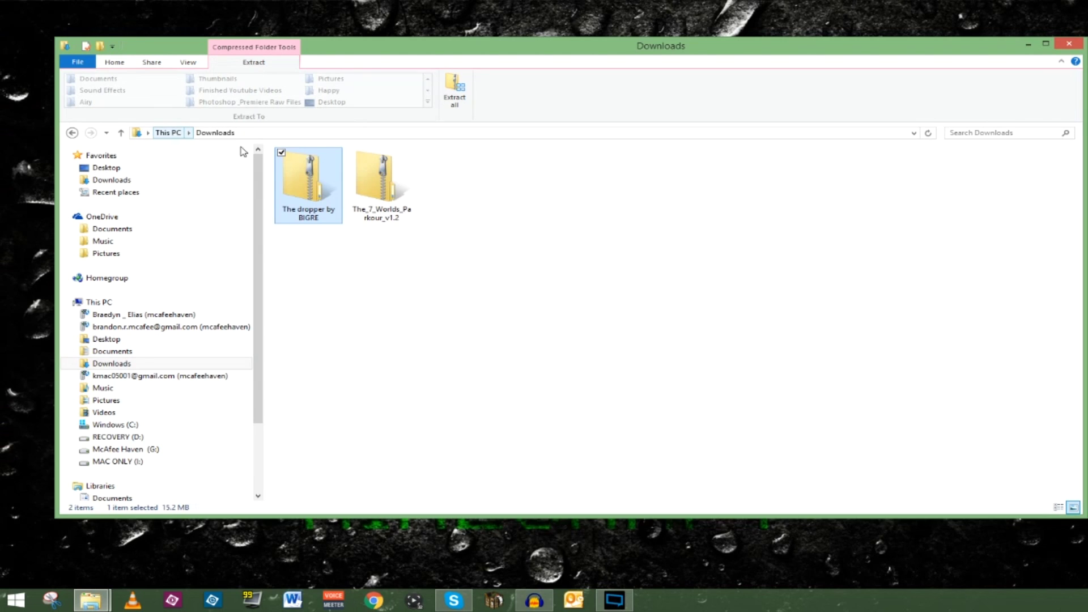
click(429, 266)
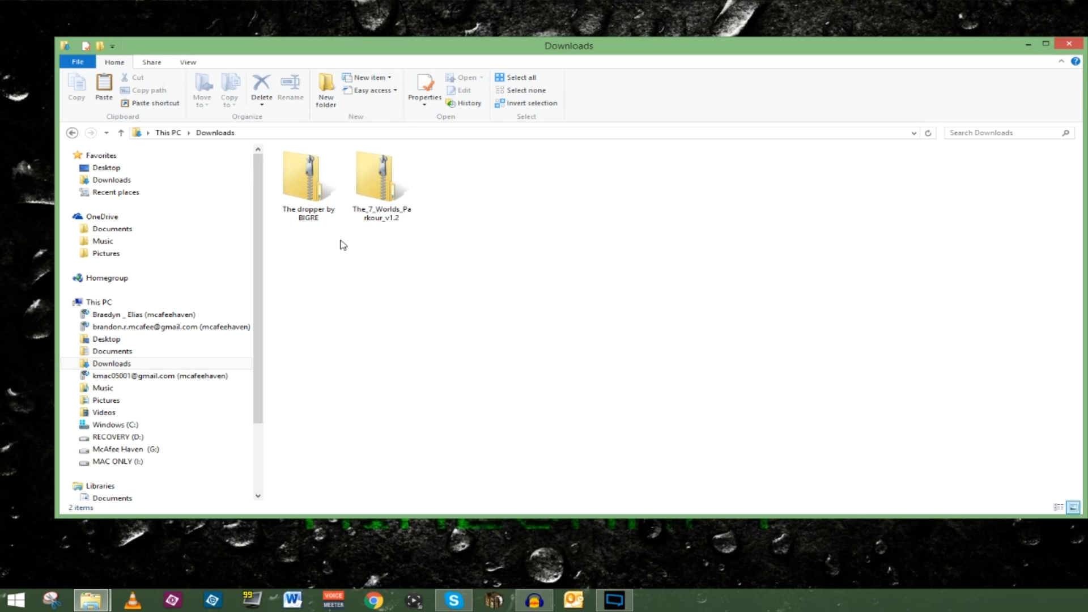
Extract The_7_Worlds_Parkour_v1.2 zip into Downloads.
click(376, 199)
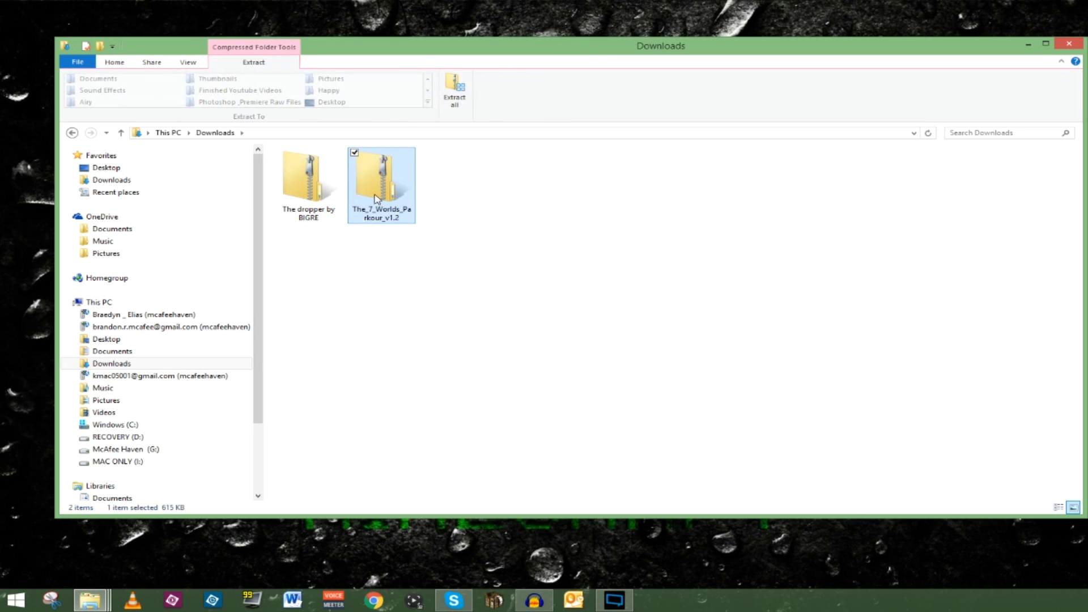
click(449, 107)
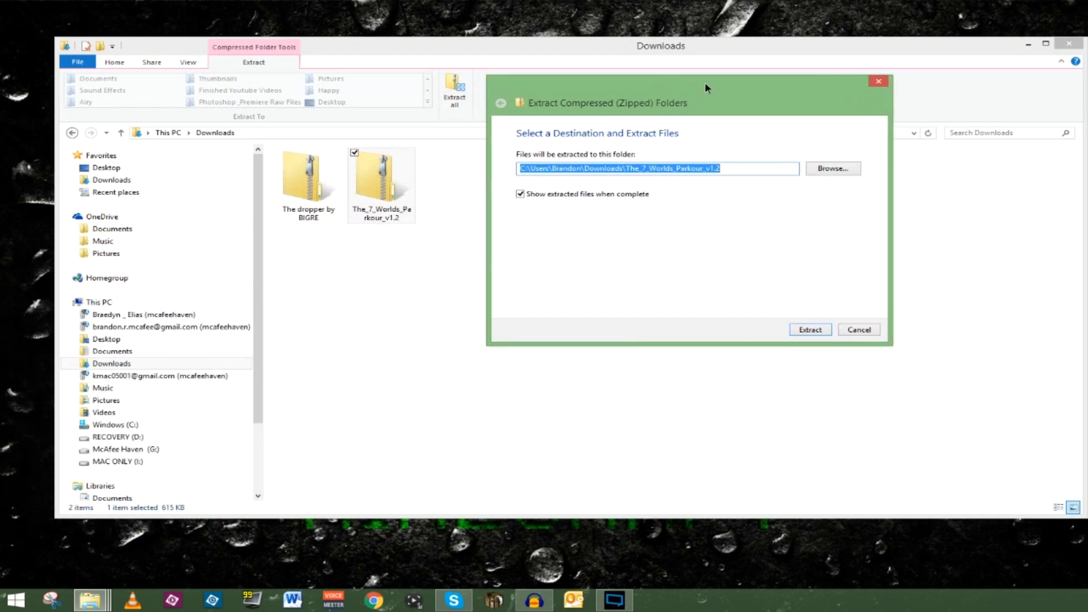
click(805, 333)
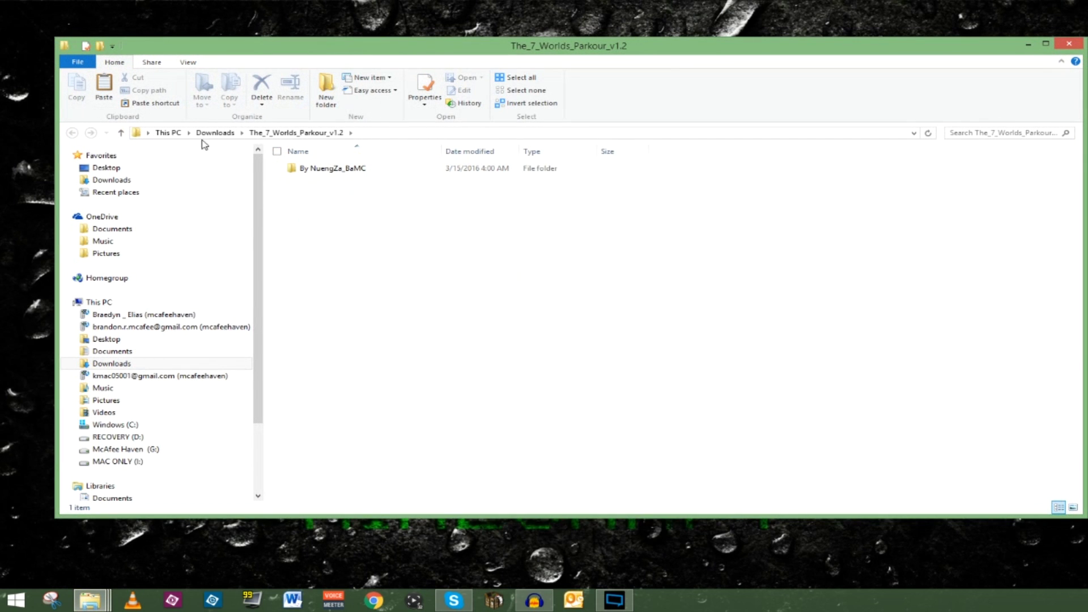
click(208, 133)
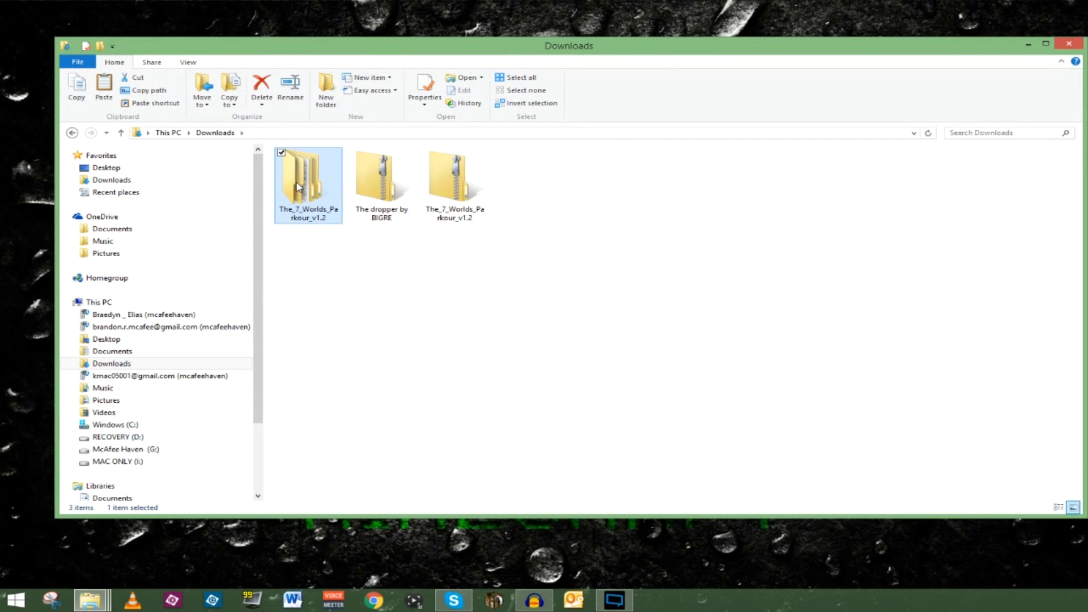
Extract The dropper by BIGRE zip into Downloads and return to the folder.
click(384, 162)
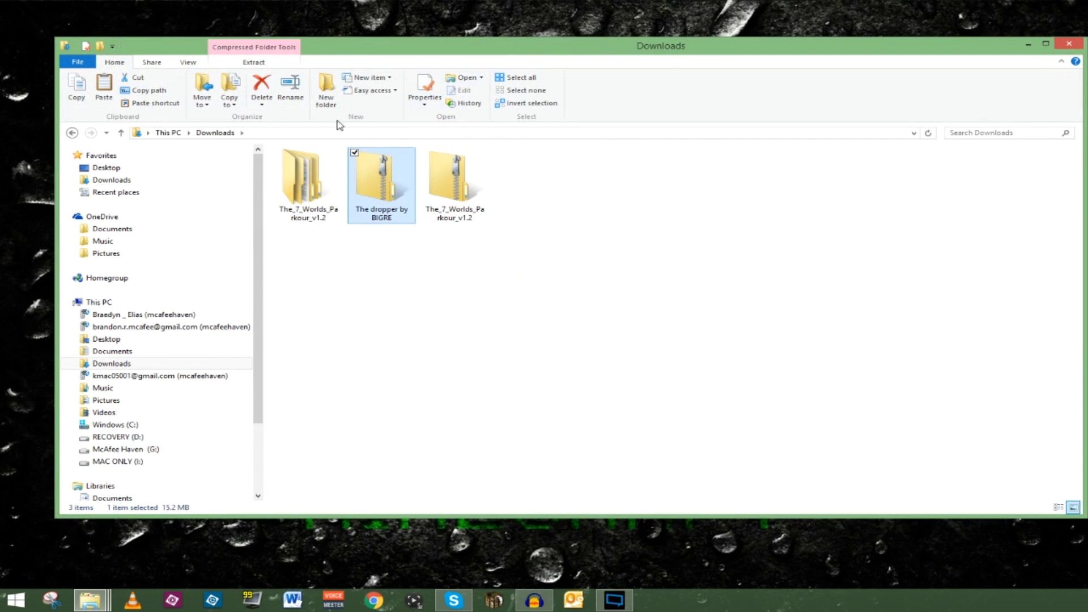
click(253, 62)
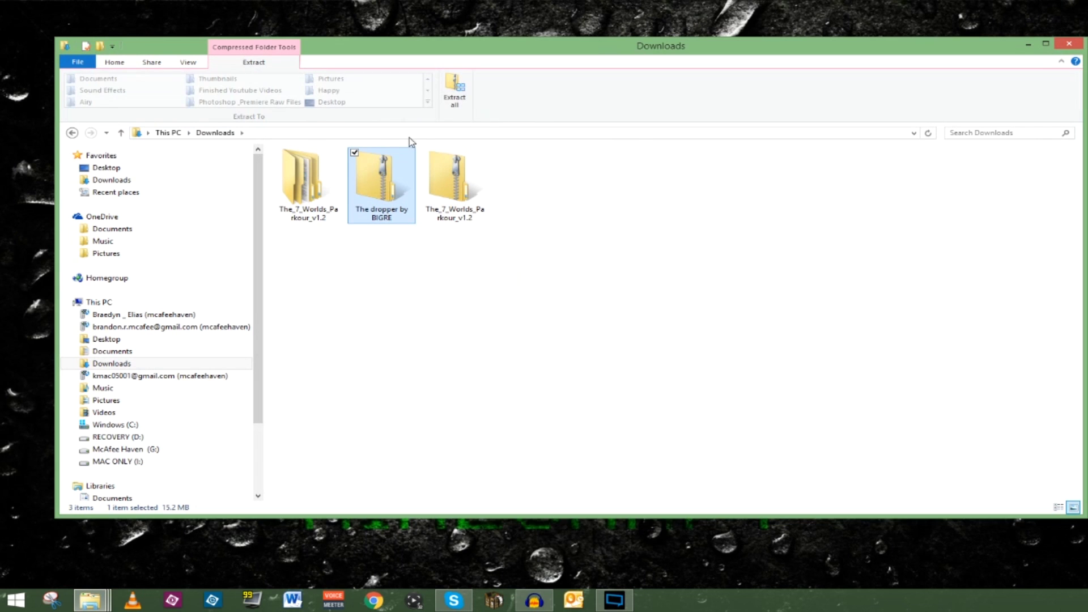
click(457, 97)
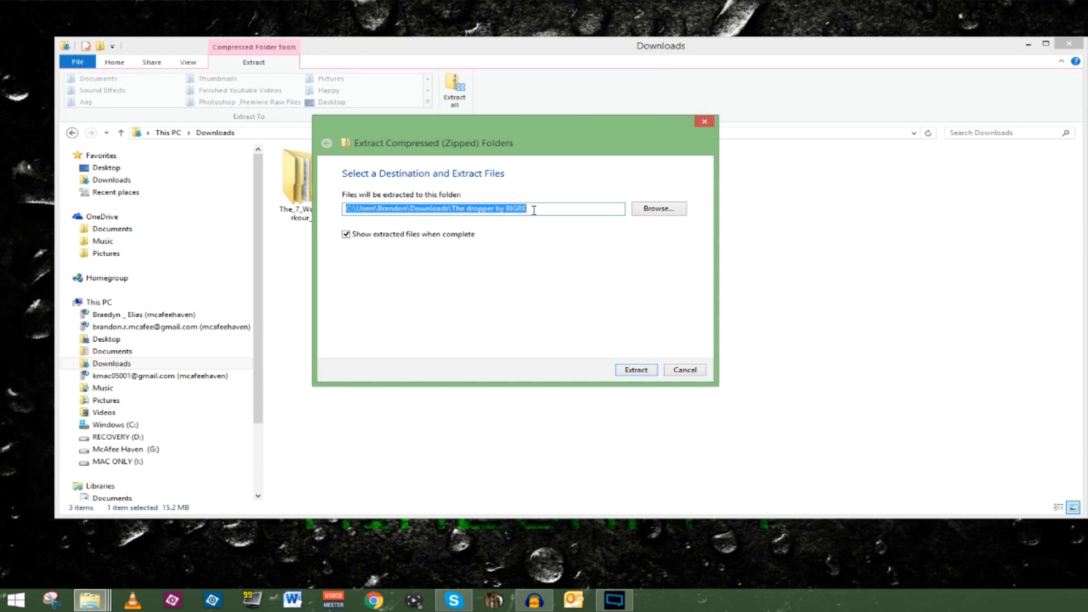
click(634, 371)
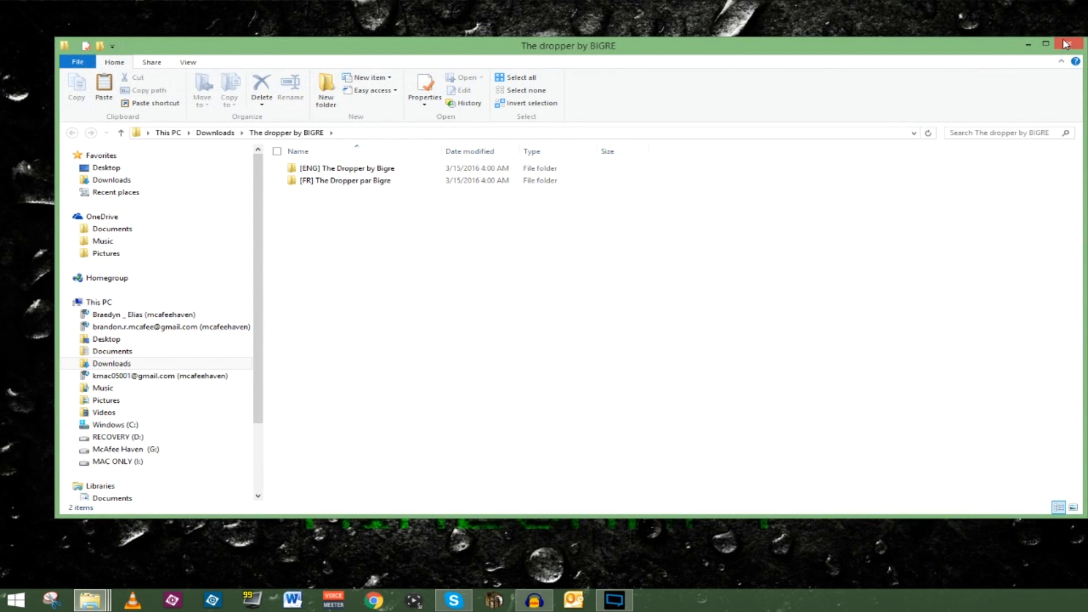
click(210, 134)
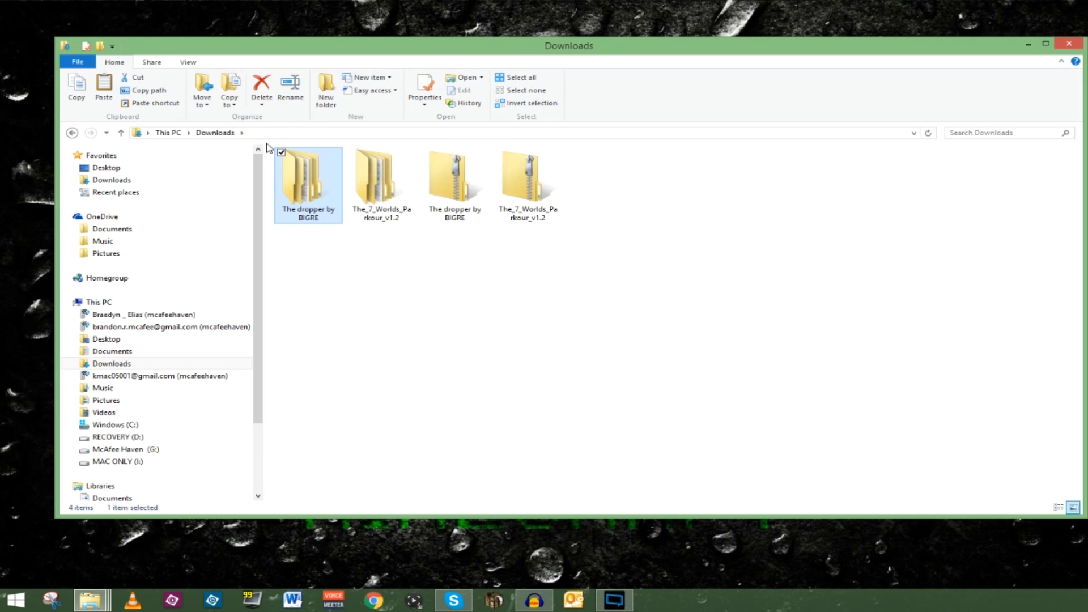
Delete The_7_Worlds_Parkour_v1.2 and The dropper by BIGRE zips, then copy both extracted folders.
drag(440, 285, 533, 194)
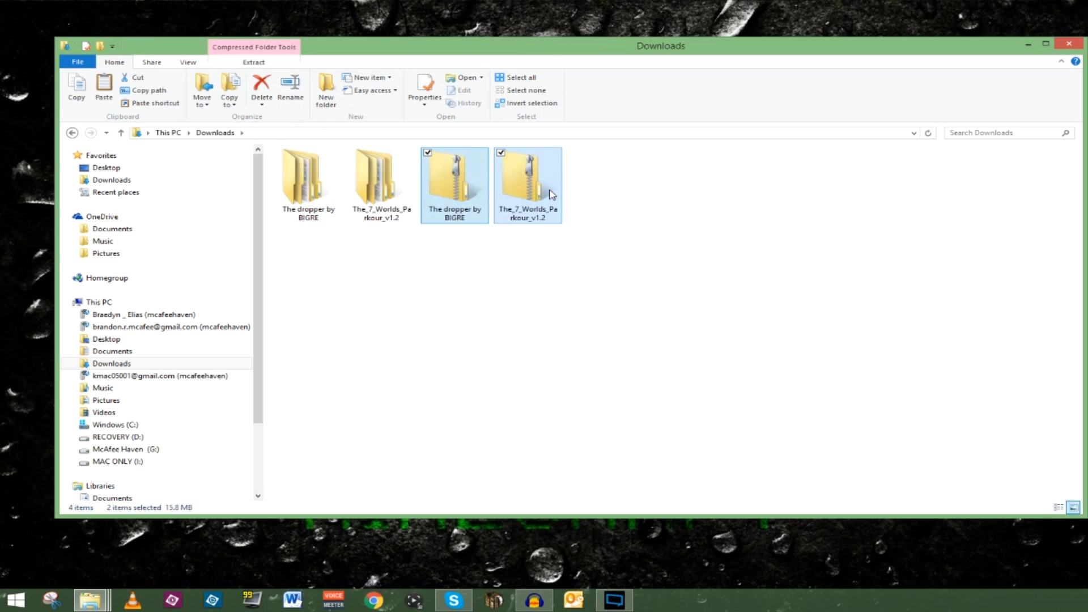
key(Delete)
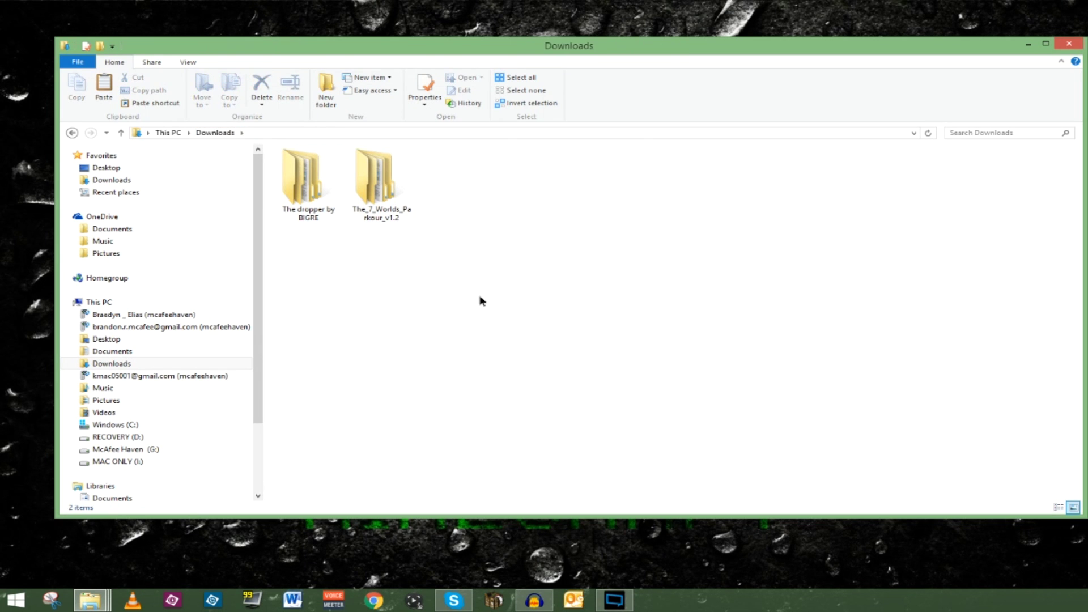
drag(480, 301, 308, 167)
right_click(308, 168)
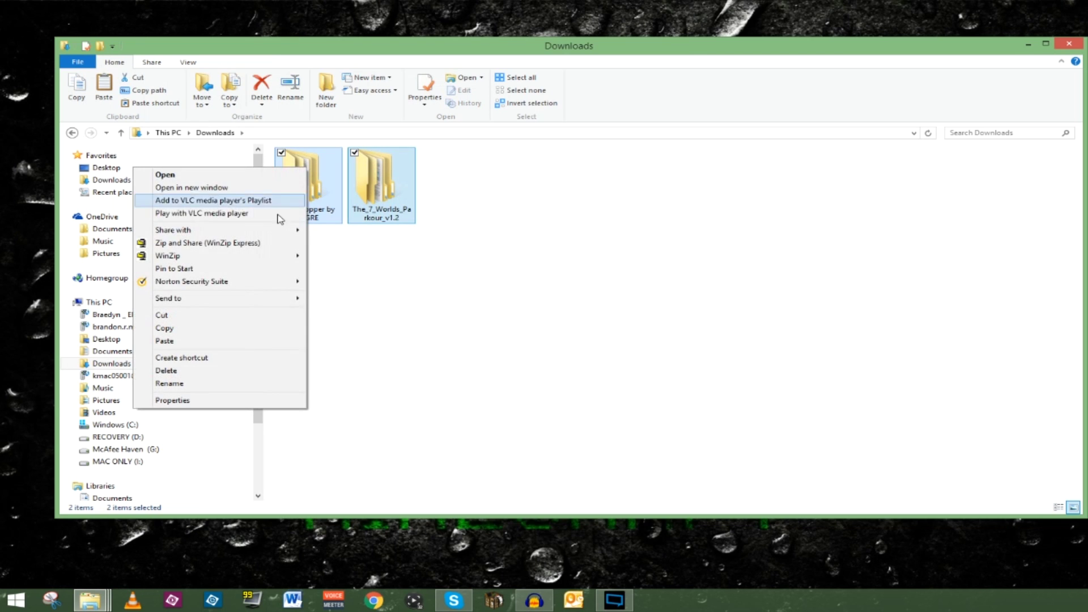
click(197, 331)
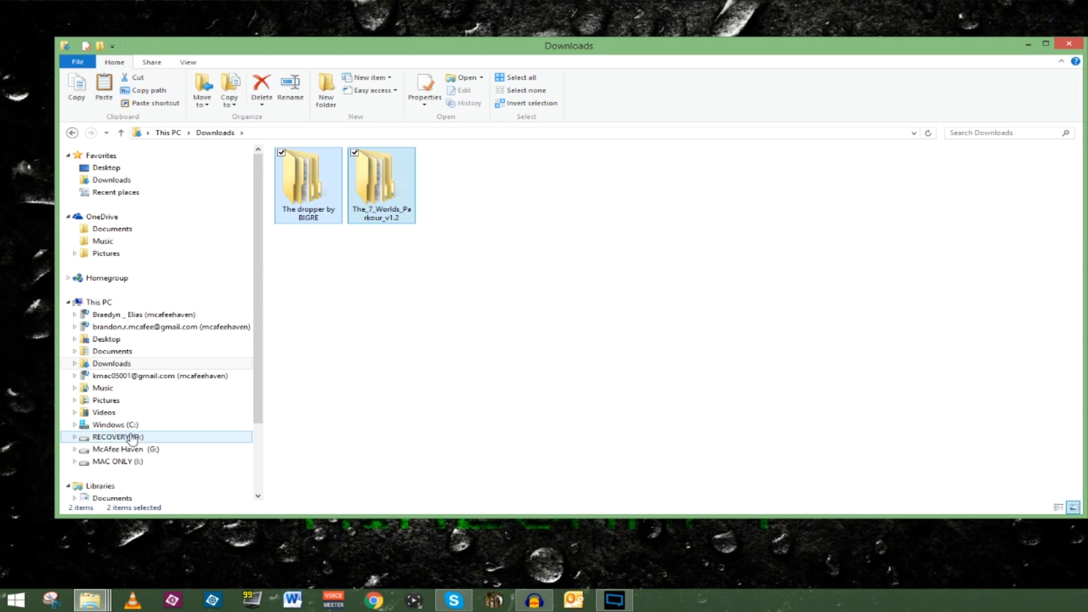
Browse to your user folder on Windows (C:) and turn on Hidden items.
click(110, 430)
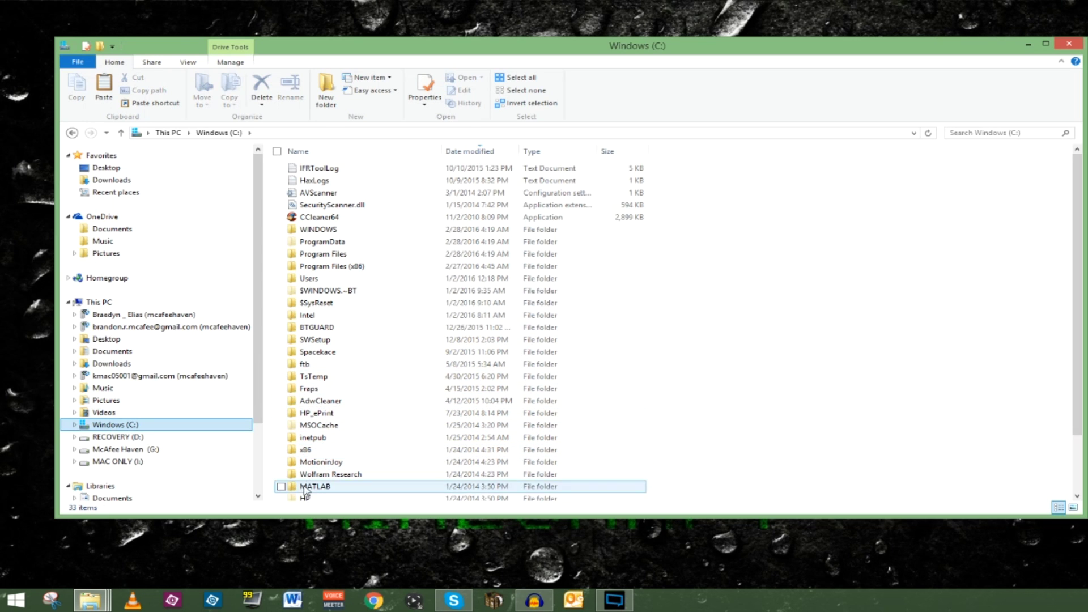
click(313, 278)
double_click(313, 278)
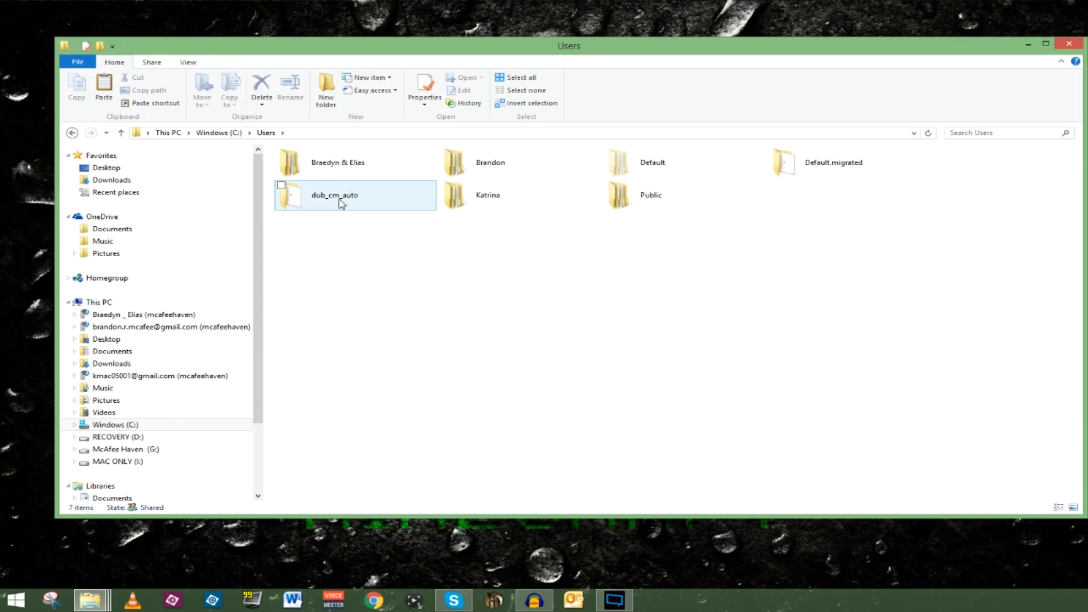
double_click(509, 161)
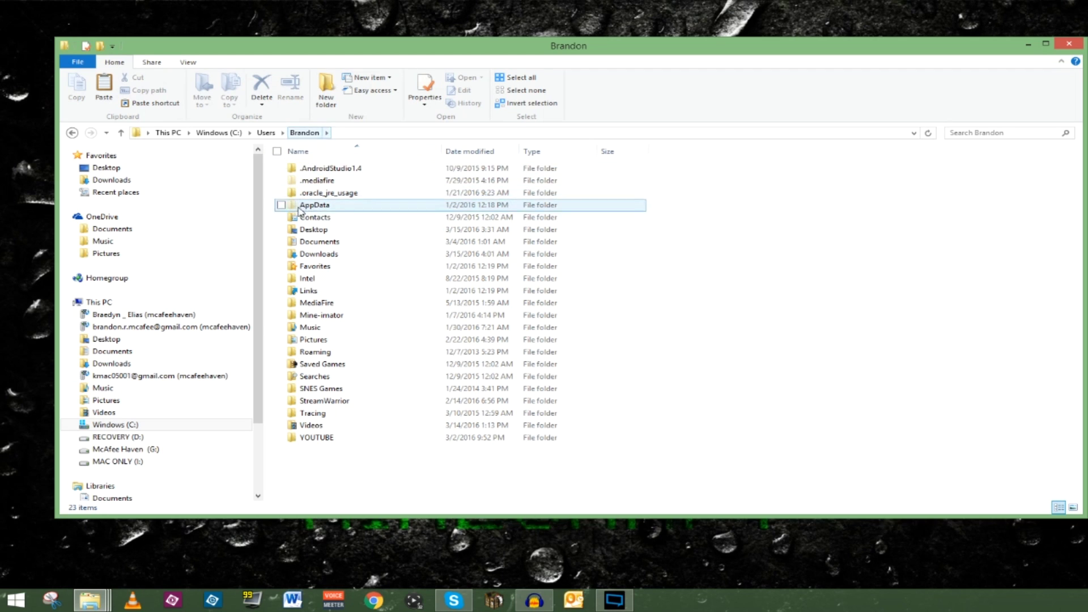
click(190, 63)
click(533, 104)
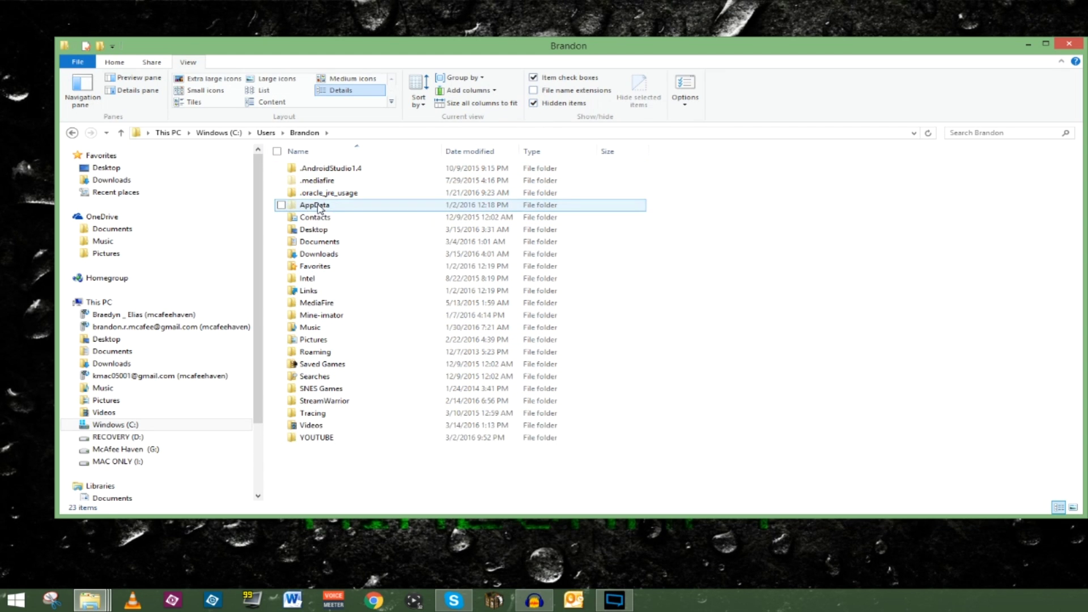
Open AppData > Roaming > .minecraft.
double_click(312, 207)
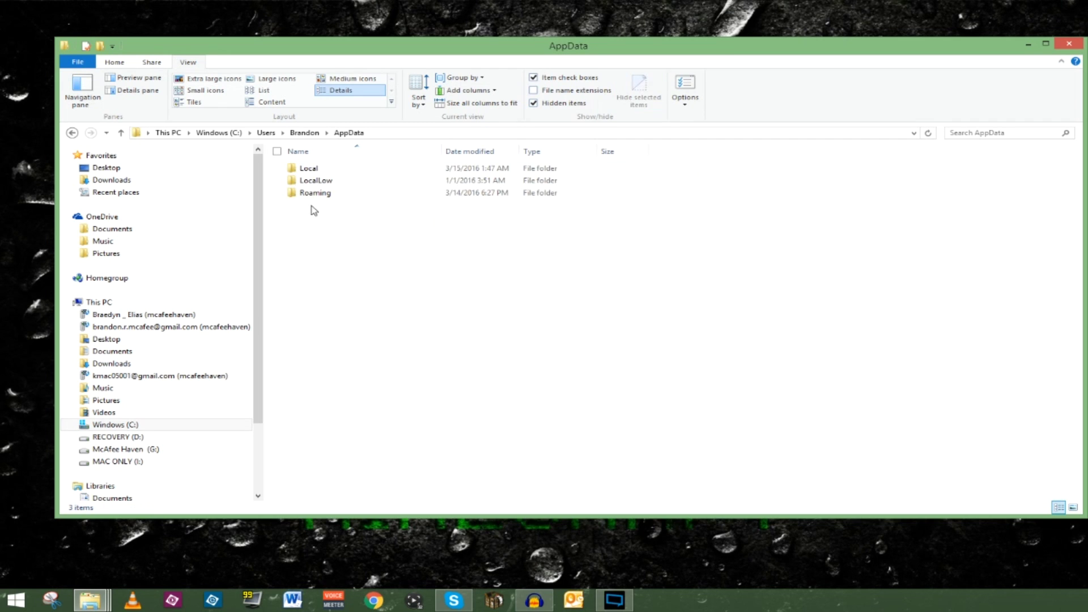
double_click(322, 193)
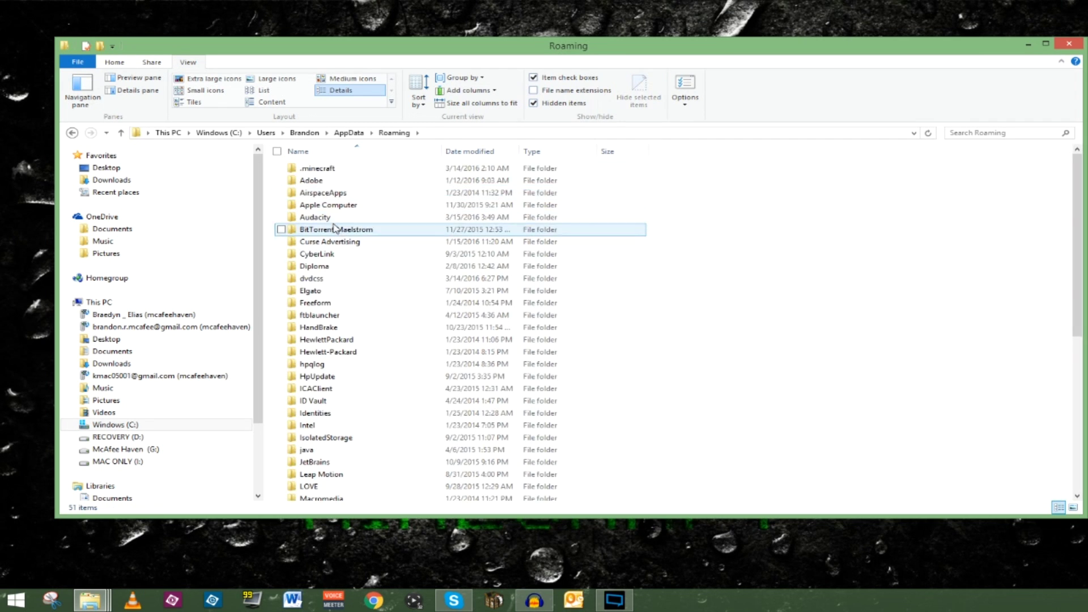
double_click(321, 169)
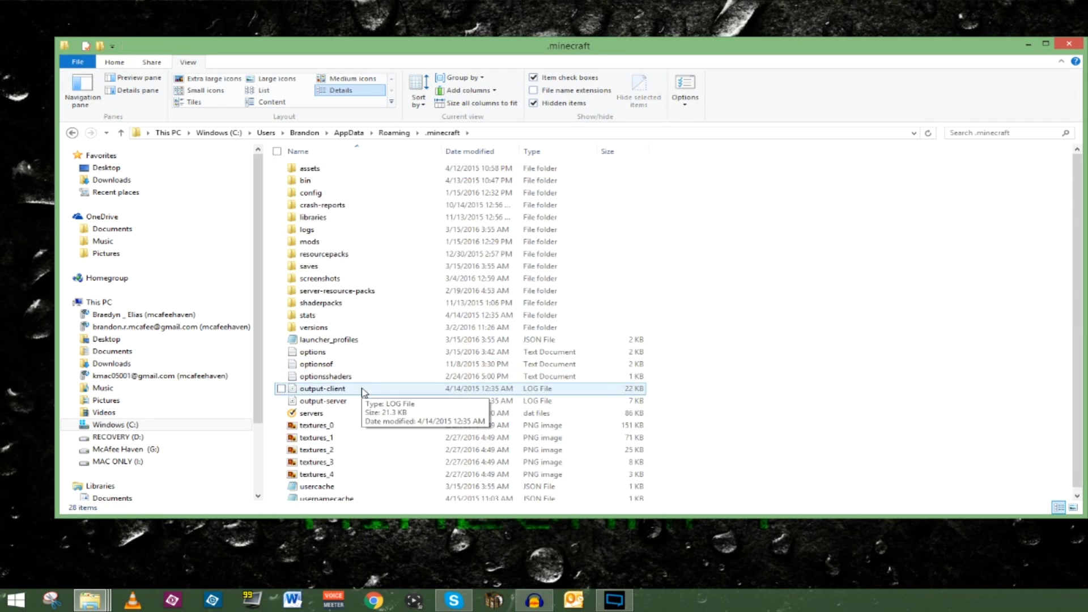
Paste both copied map folders into .minecraft\saves and close File Explorer.
double_click(319, 267)
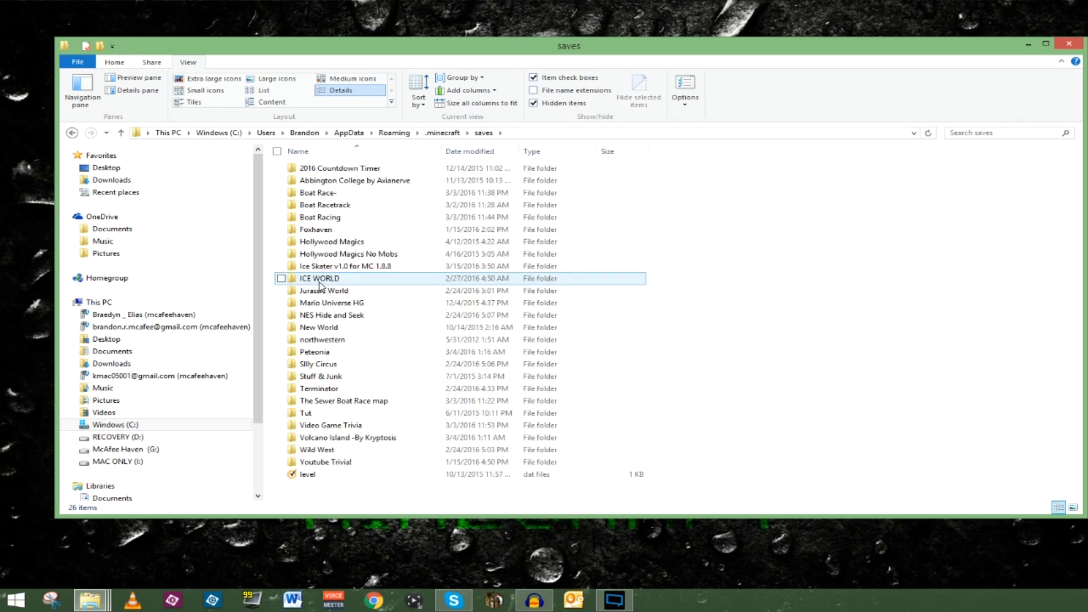
right_click(673, 322)
click(513, 397)
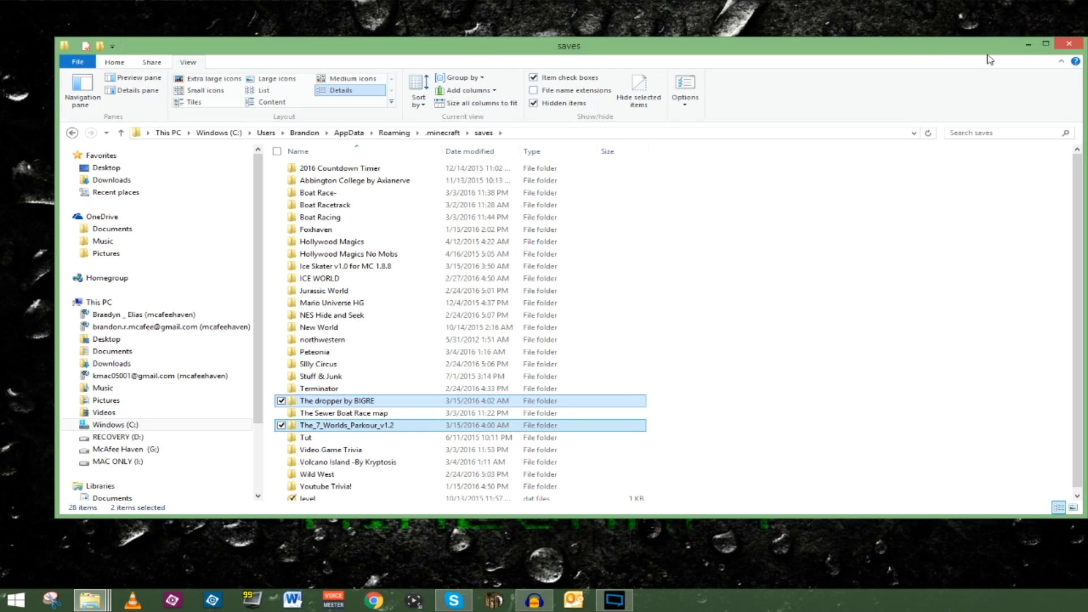
click(1059, 42)
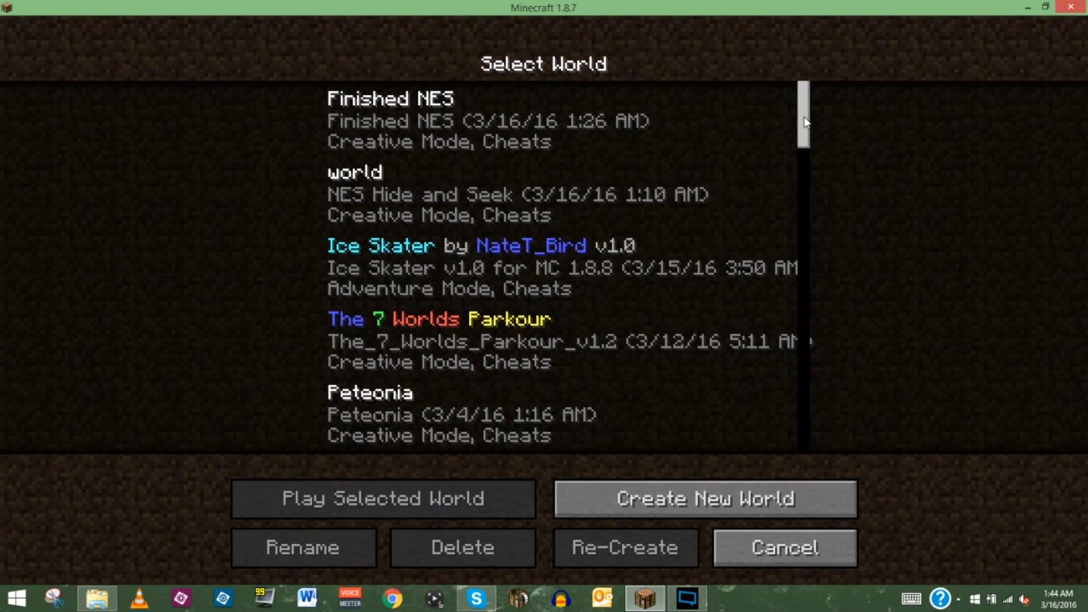
Scroll the world list, select [ENG] The dropper BY BIGRE and play it.
drag(804, 122, 784, 423)
click(378, 340)
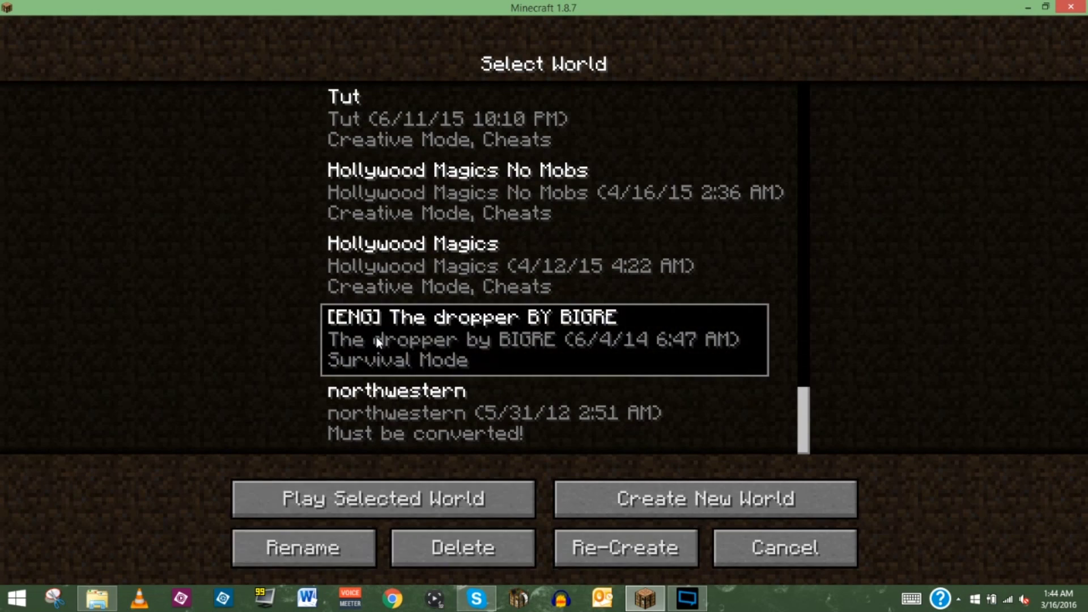
click(346, 505)
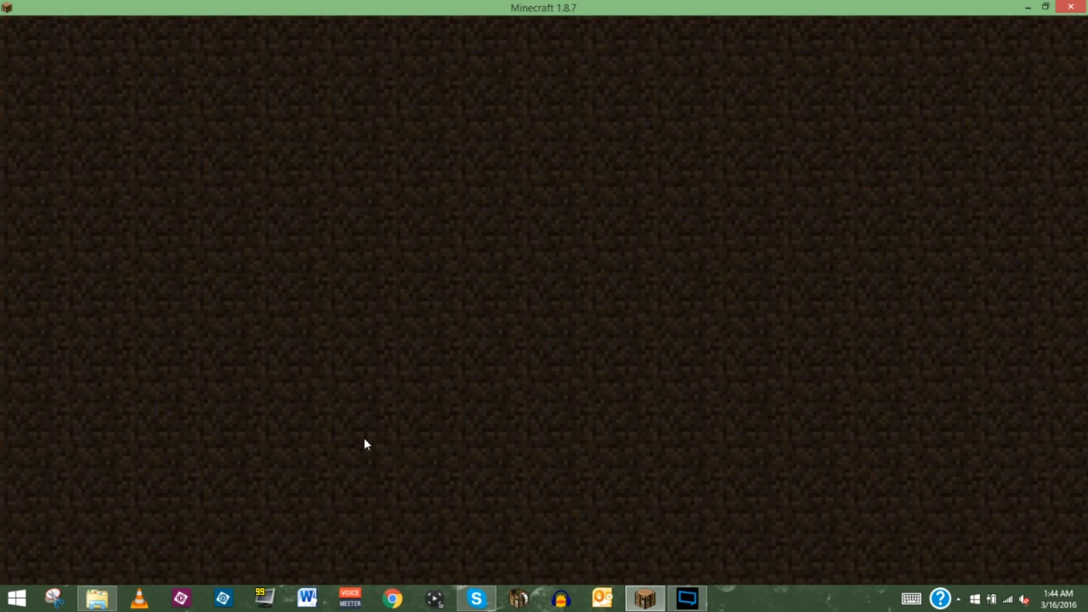
Read the welcome signs and flip the lever to open the iron door.
key(w)
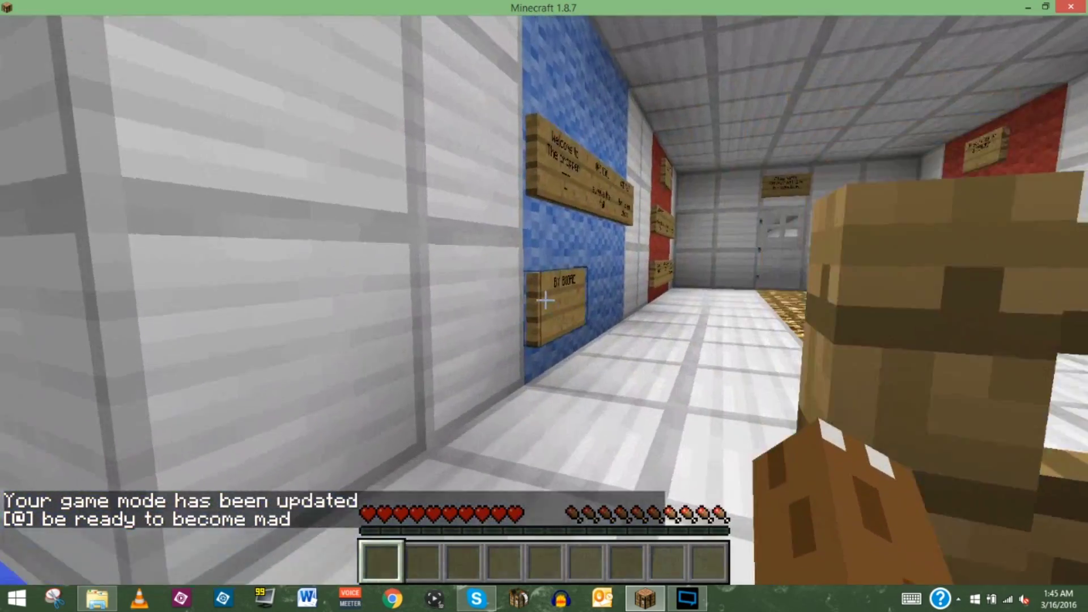
key(s)
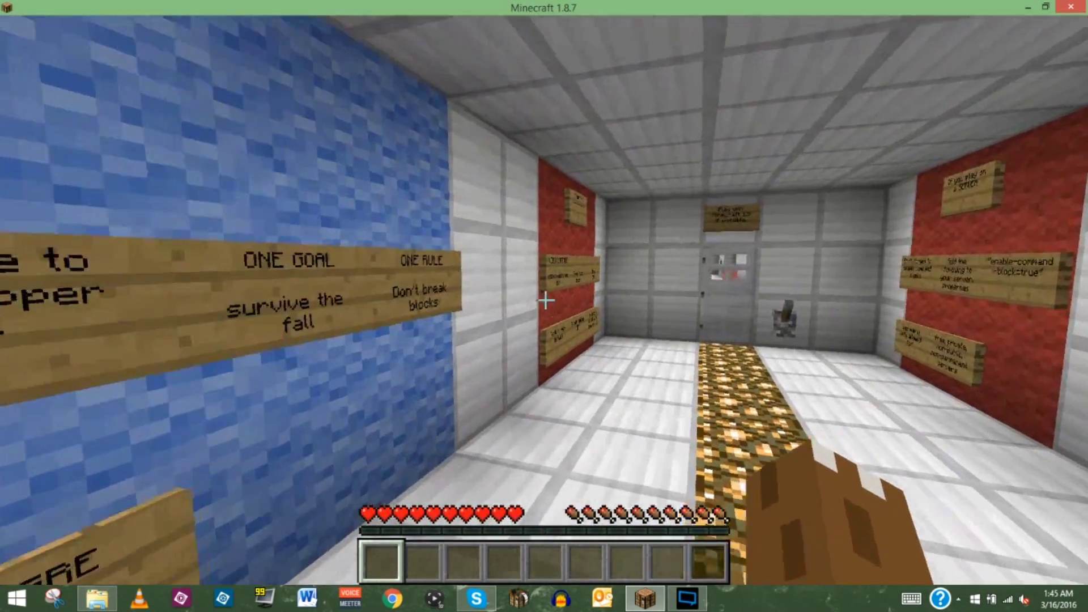
key(w)
Walk down the corridor into the yellow-floored drop pit, then respawn after the fatal fall.
key(w)
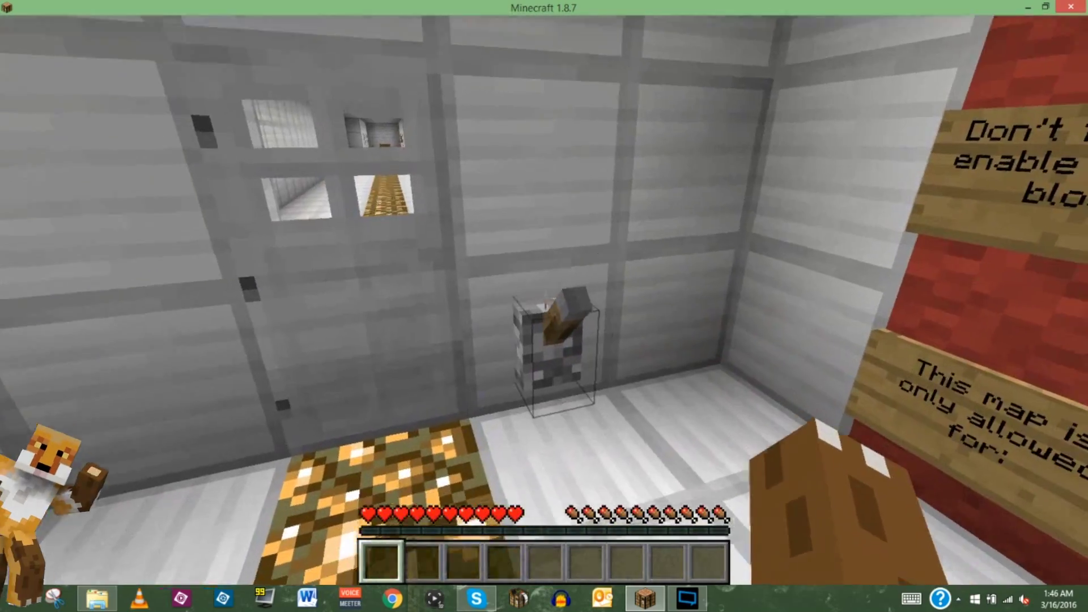
right_click(544, 306)
key(w)
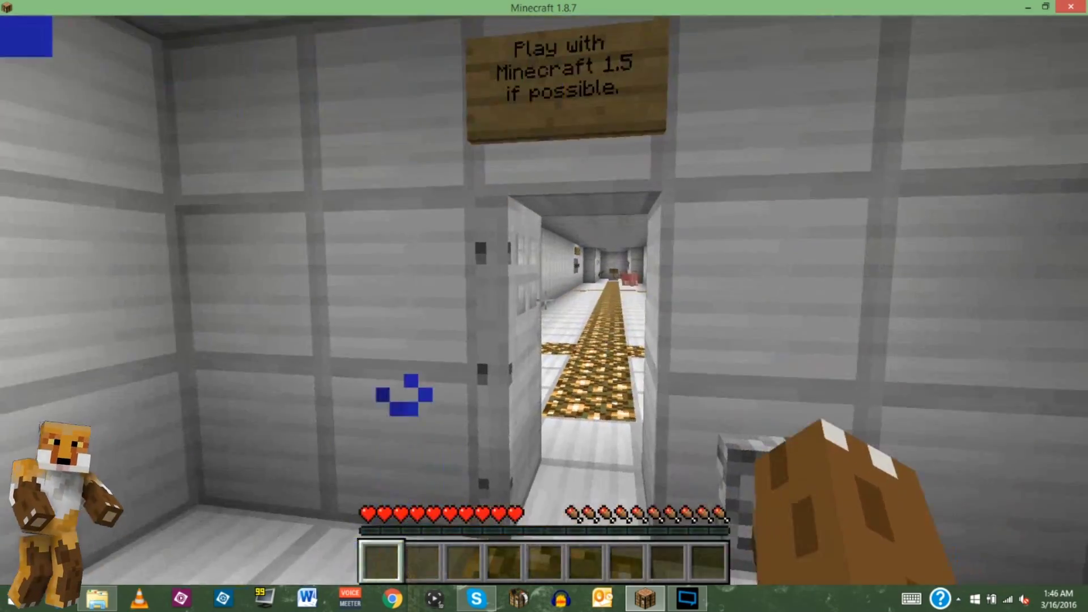
key(s)
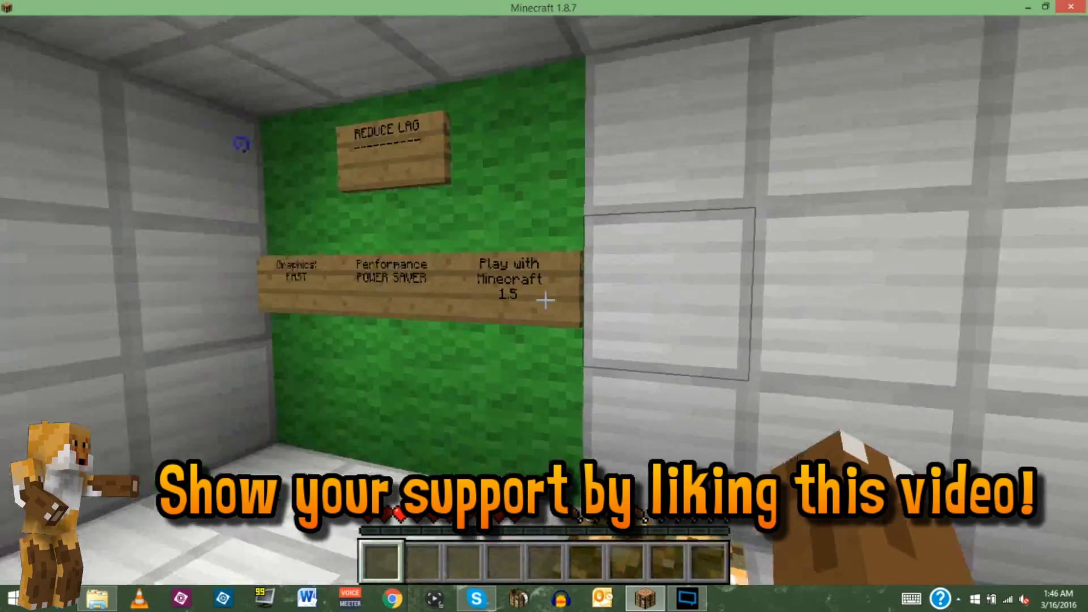
key(w)
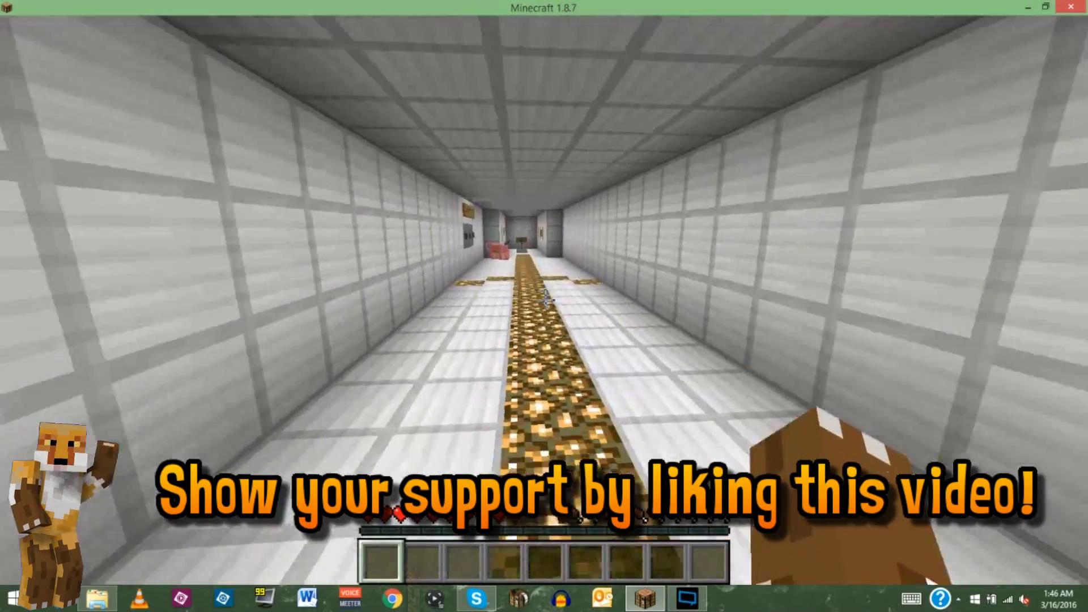
key(w)
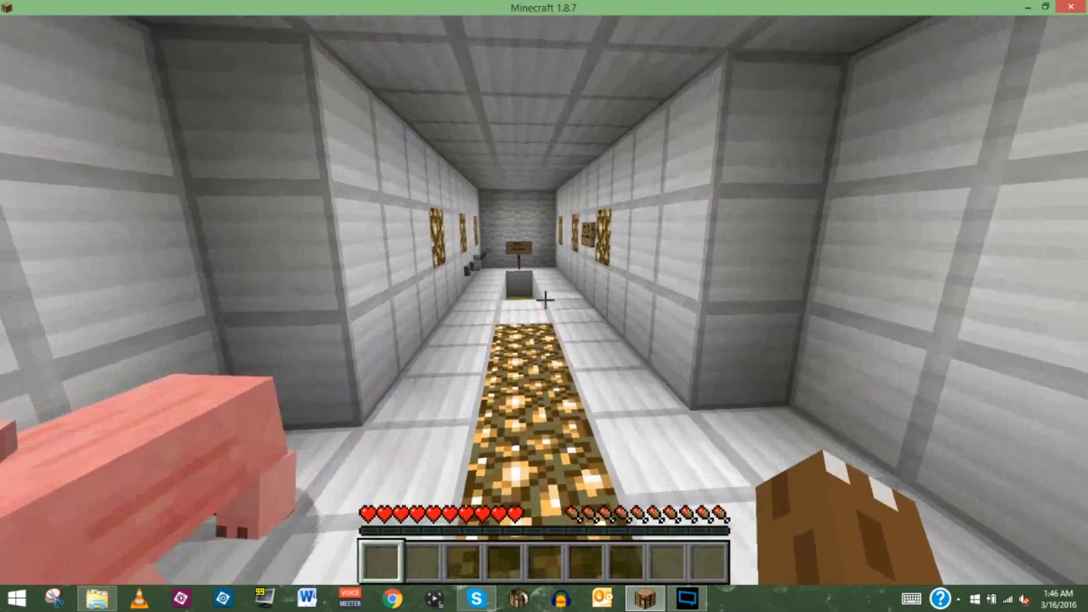
key(w)
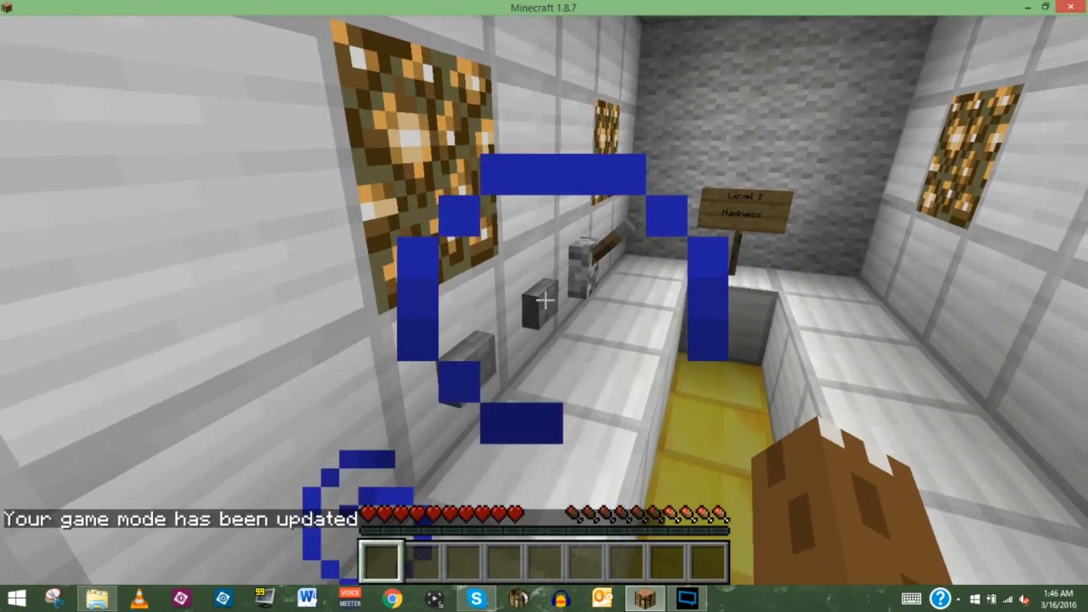
key(w)
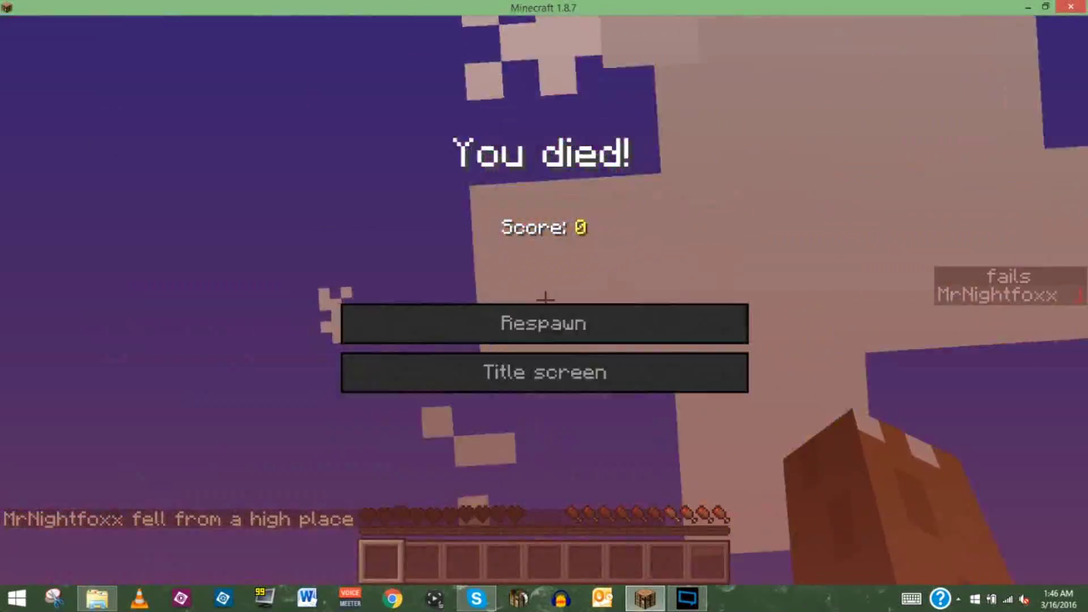
click(554, 325)
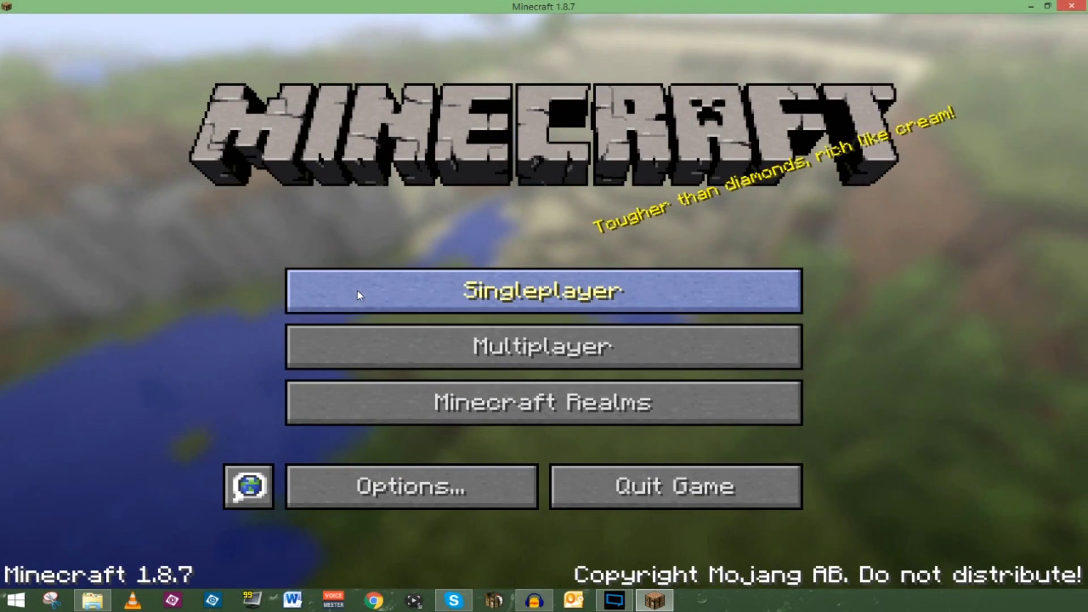
Open Singleplayer, scroll to the end of the world list, then bring the saves window forward.
click(358, 292)
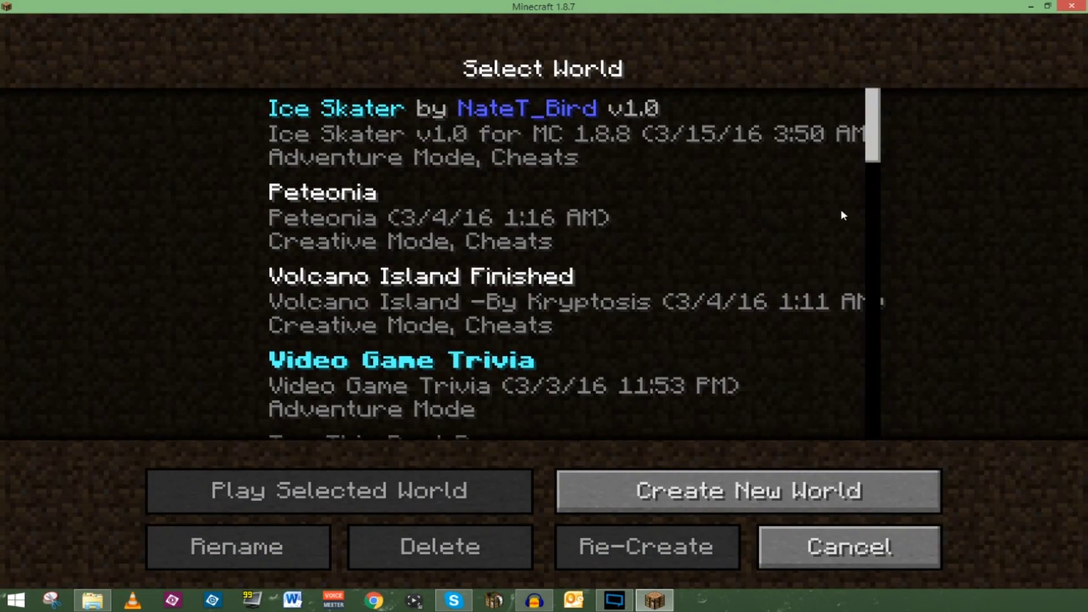
drag(870, 146, 854, 431)
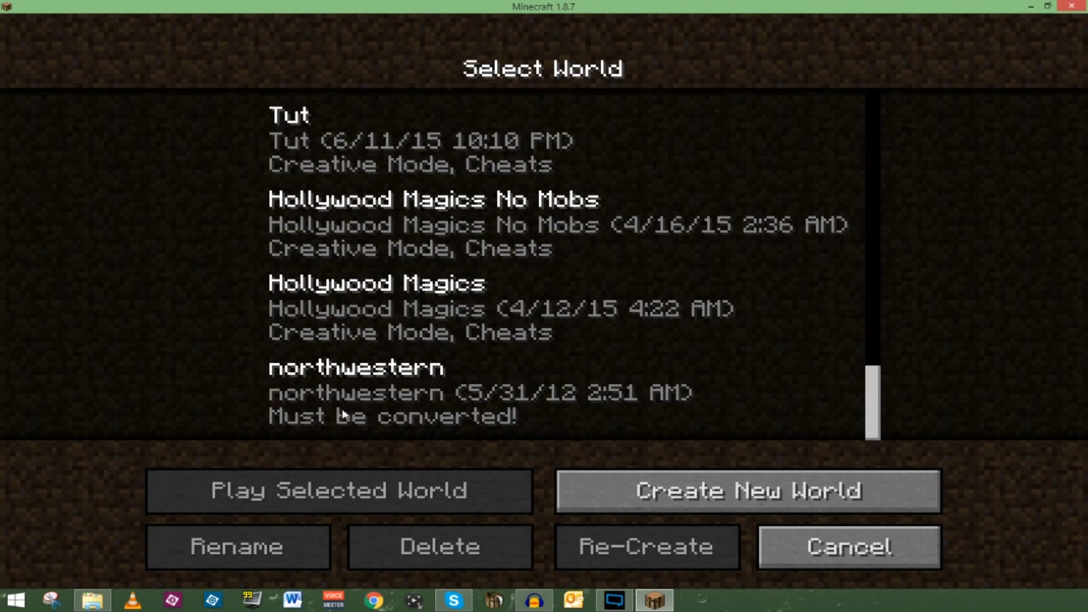
mouse_move(532, 604)
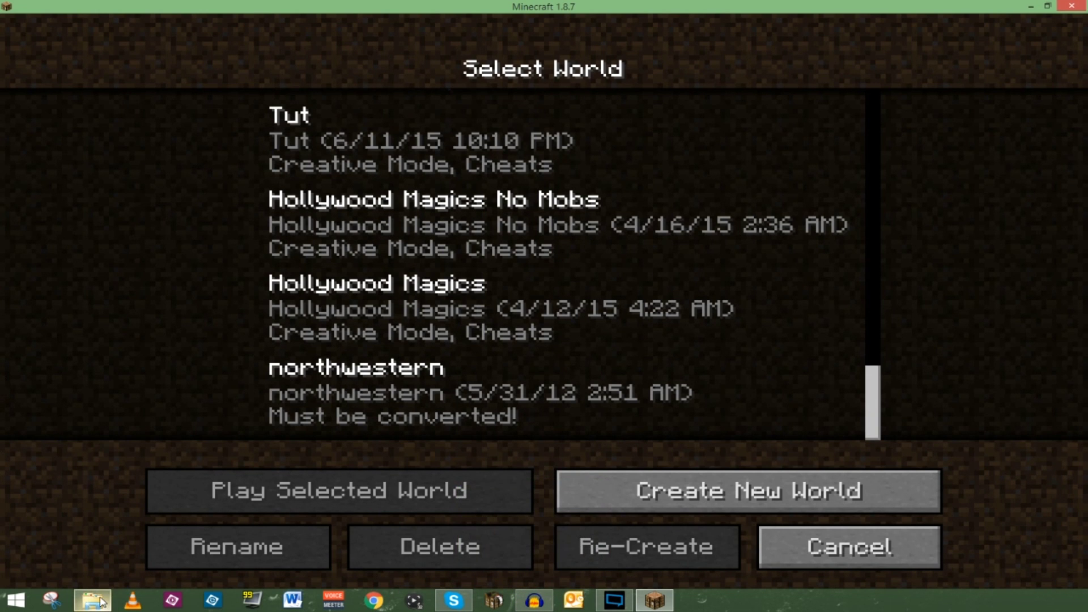
mouse_move(102, 603)
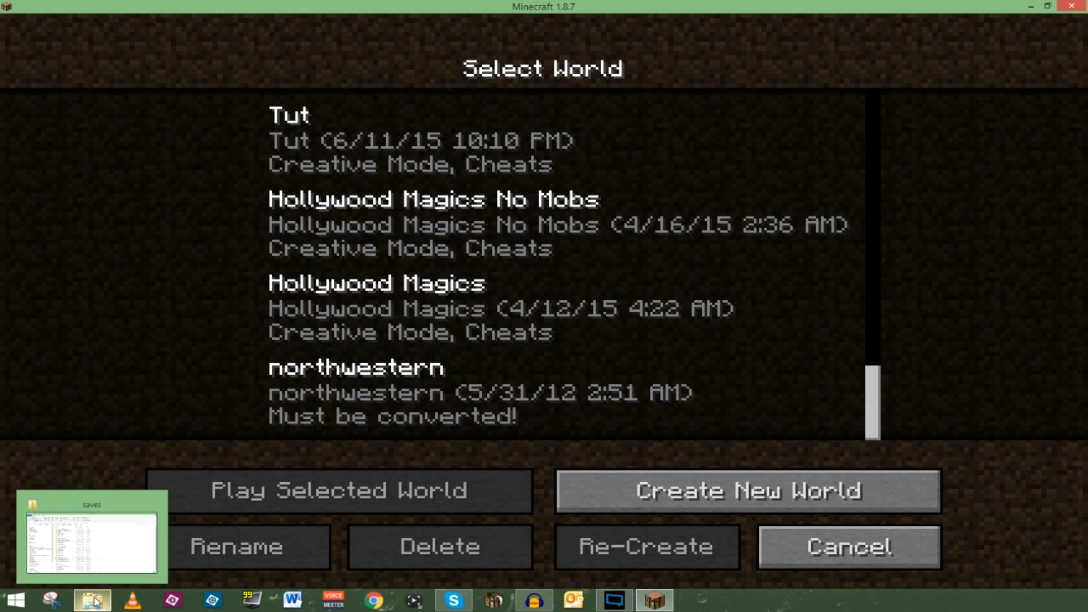
click(96, 602)
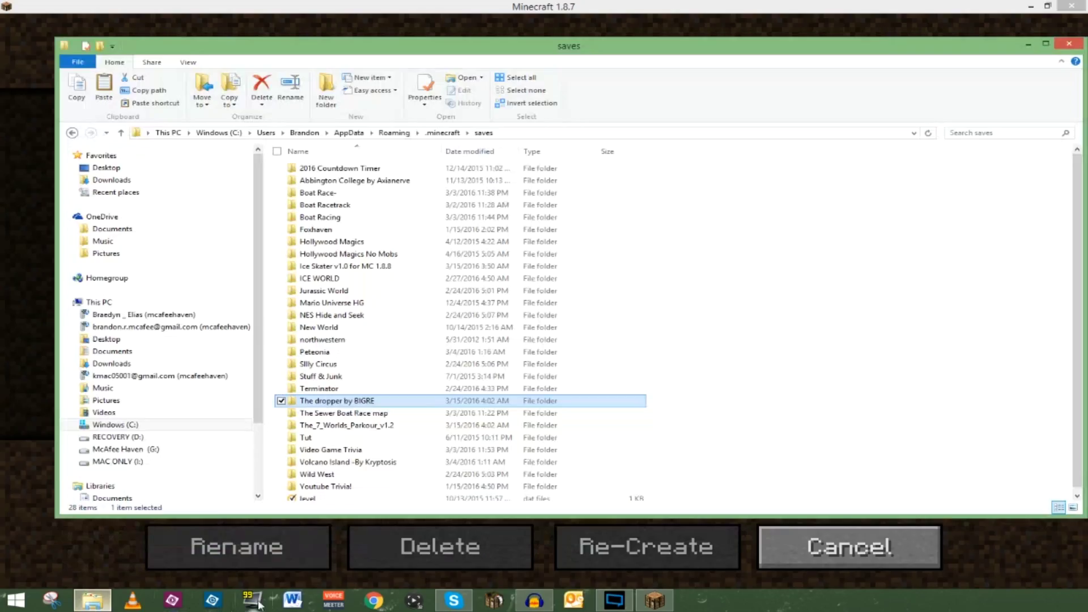
Copy the nine world files from the [ENG] subfolder up into The dropper by BIGRE.
double_click(318, 401)
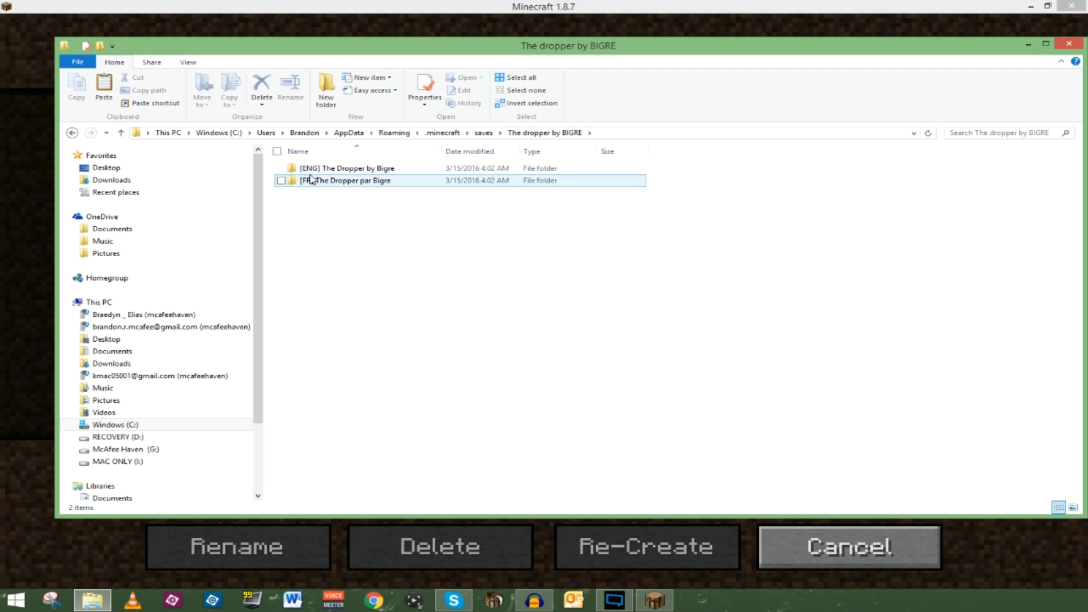
double_click(327, 169)
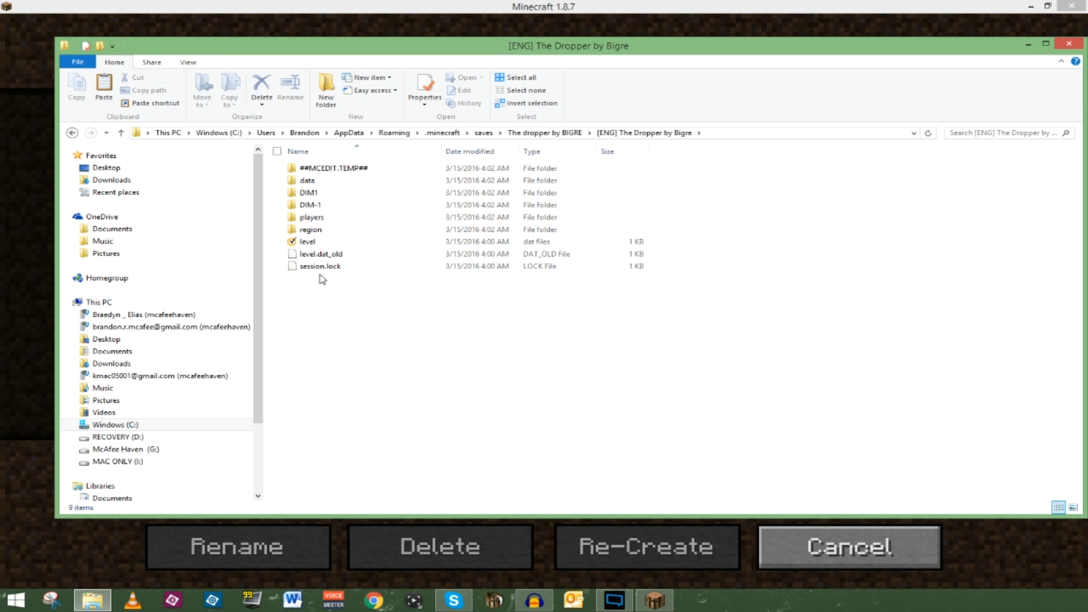
drag(318, 344, 338, 165)
right_click(338, 164)
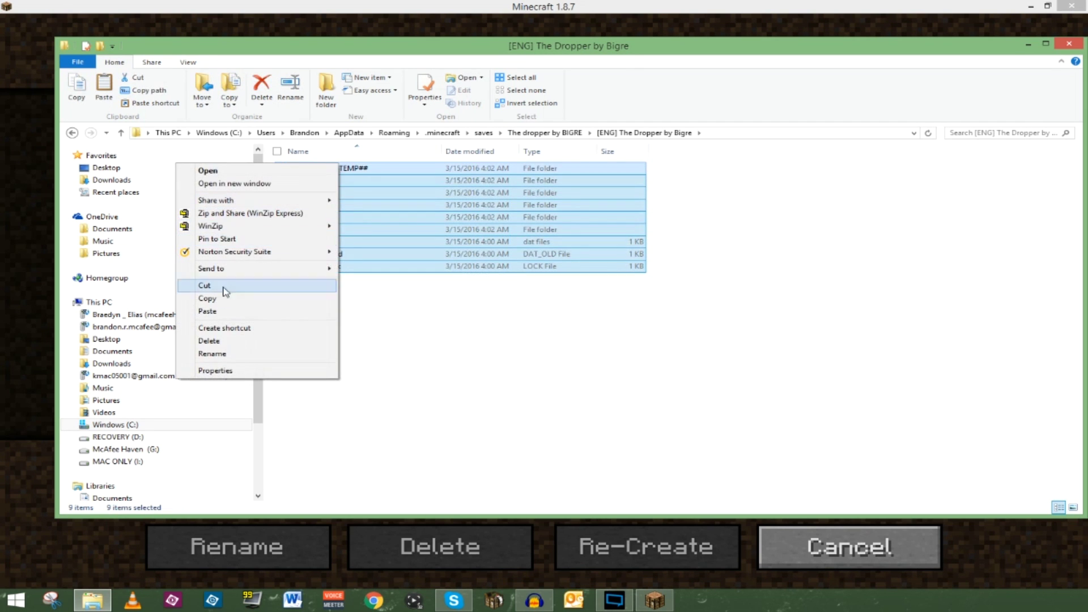
click(219, 298)
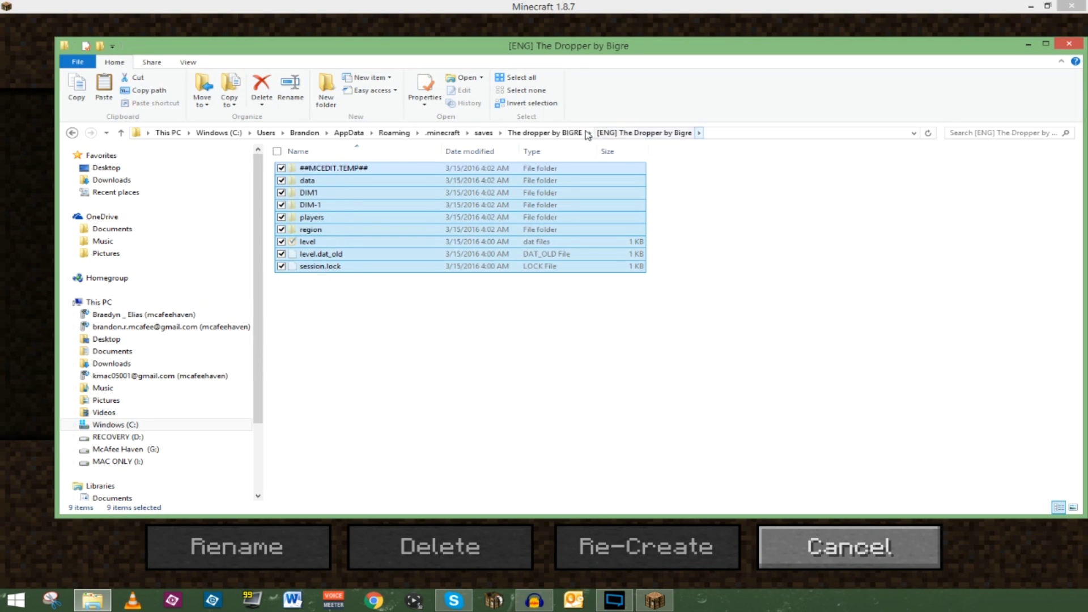
click(544, 133)
right_click(470, 234)
click(318, 309)
Delete the now-redundant [ENG] and [FR] subfolders.
click(671, 198)
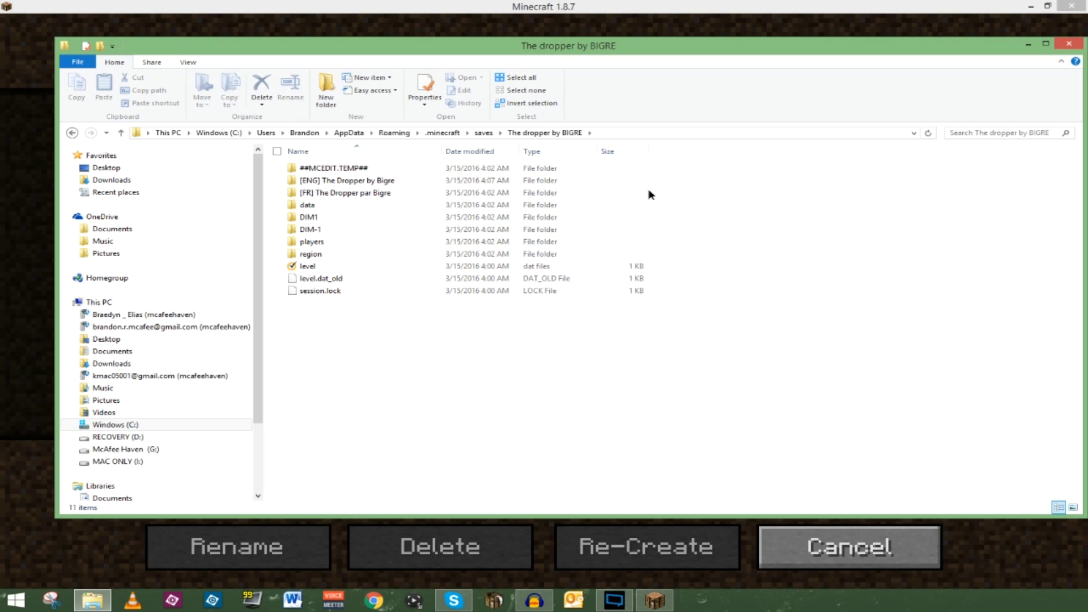
click(374, 180)
ctrl+click(368, 192)
key(Delete)
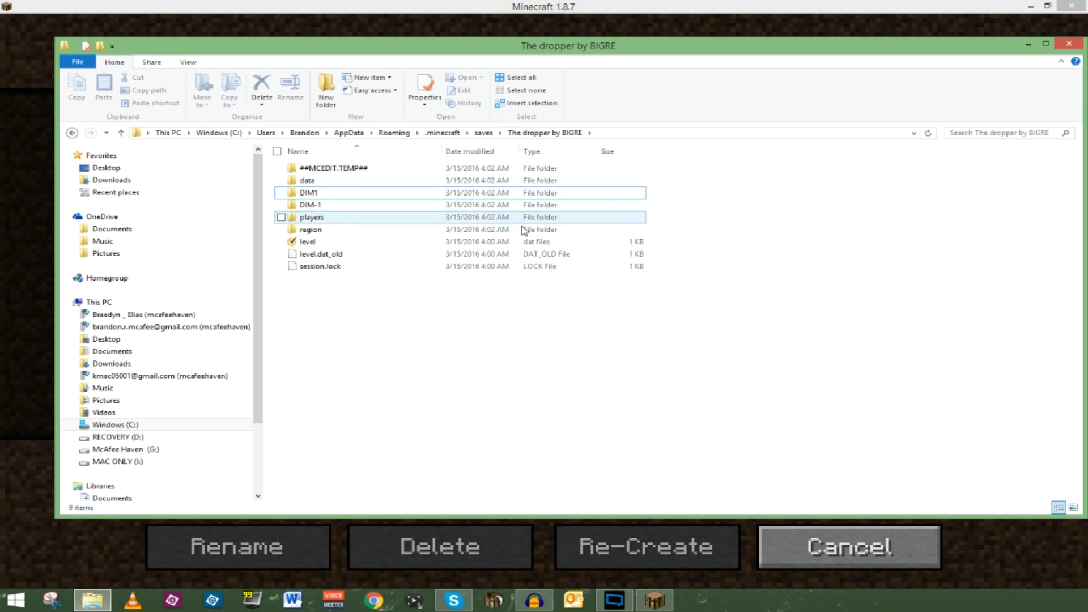
Move the ten world files from By NuengZa_BaMC up into The_7_Worlds_Parkour_v1.2.
click(483, 133)
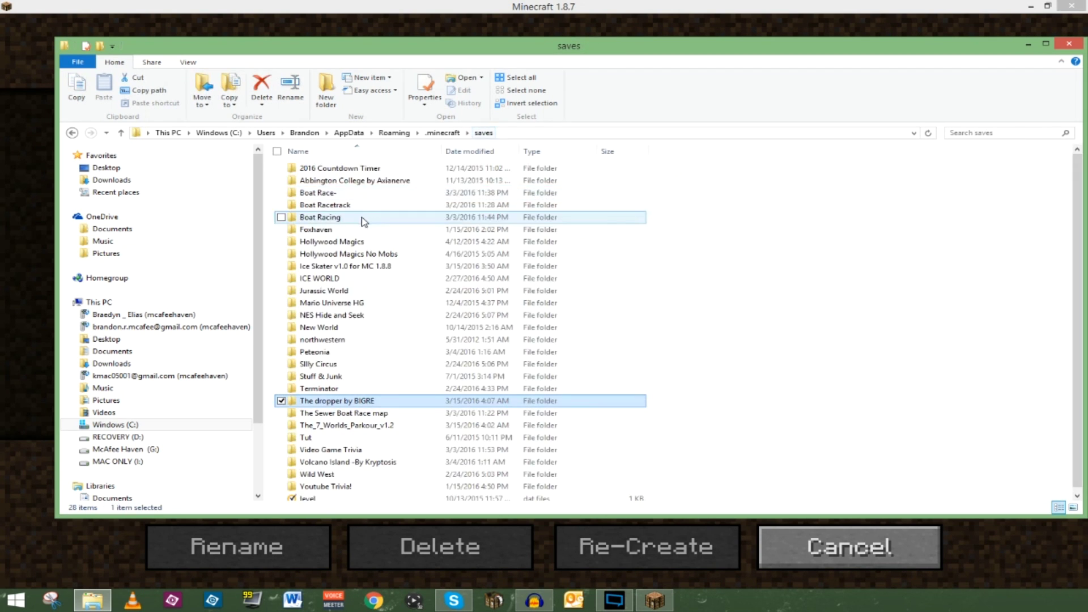
double_click(338, 426)
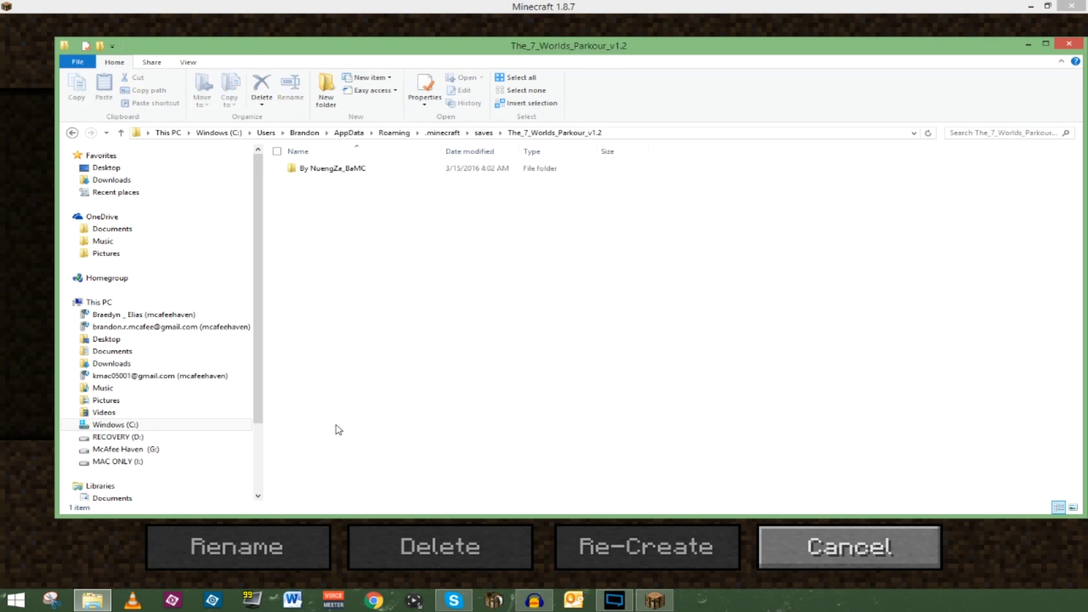
double_click(324, 173)
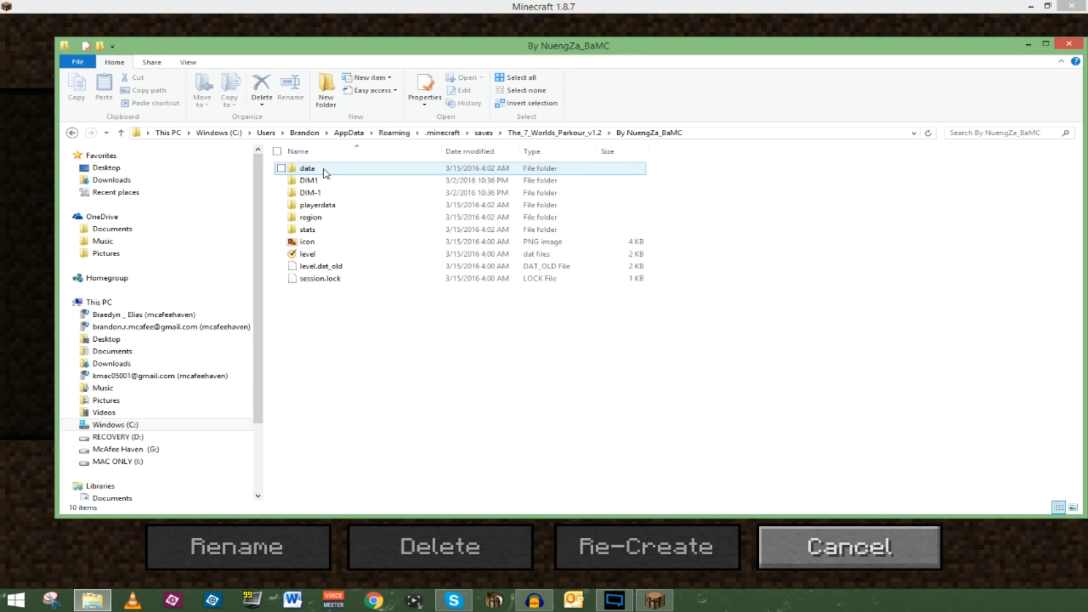
drag(342, 352, 343, 168)
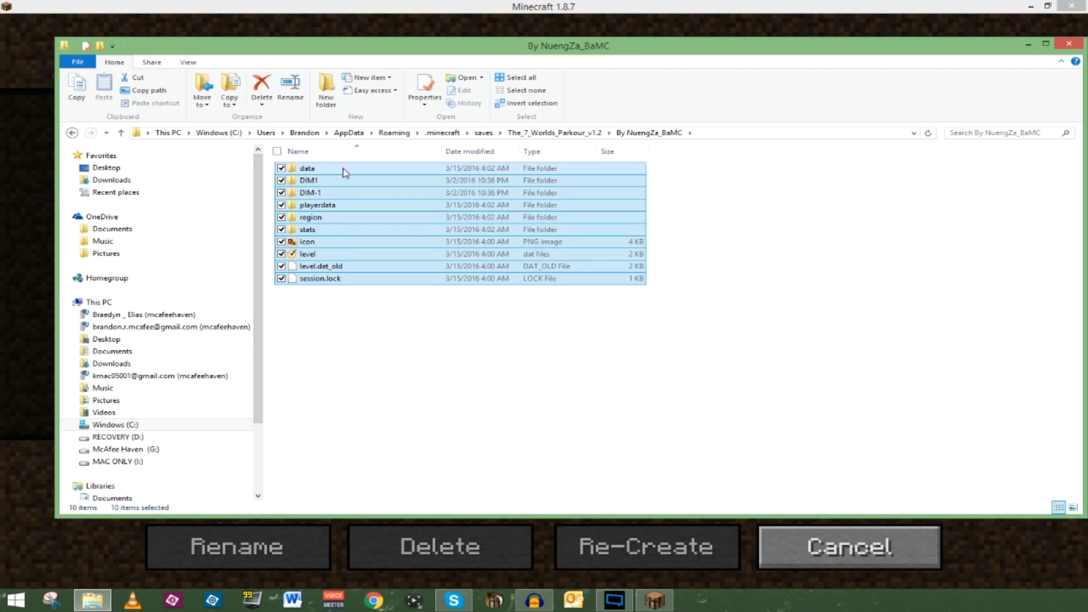
click(570, 135)
click(378, 297)
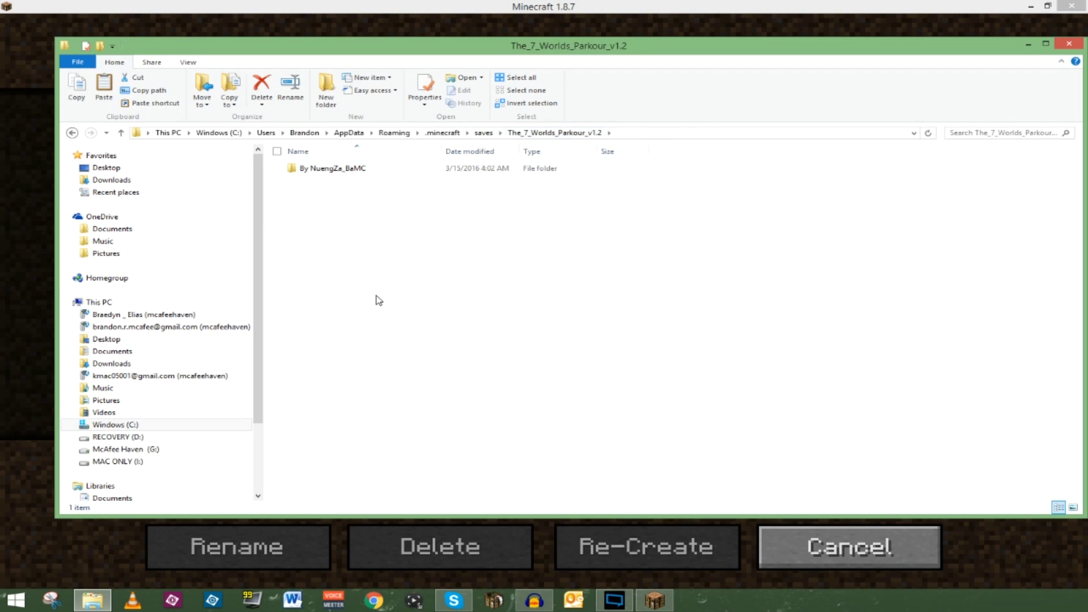
key(ctrl+v)
Delete the By NuengZa_BaMC subfolder, close File Explorer and return to Minecraft's main menu.
click(365, 169)
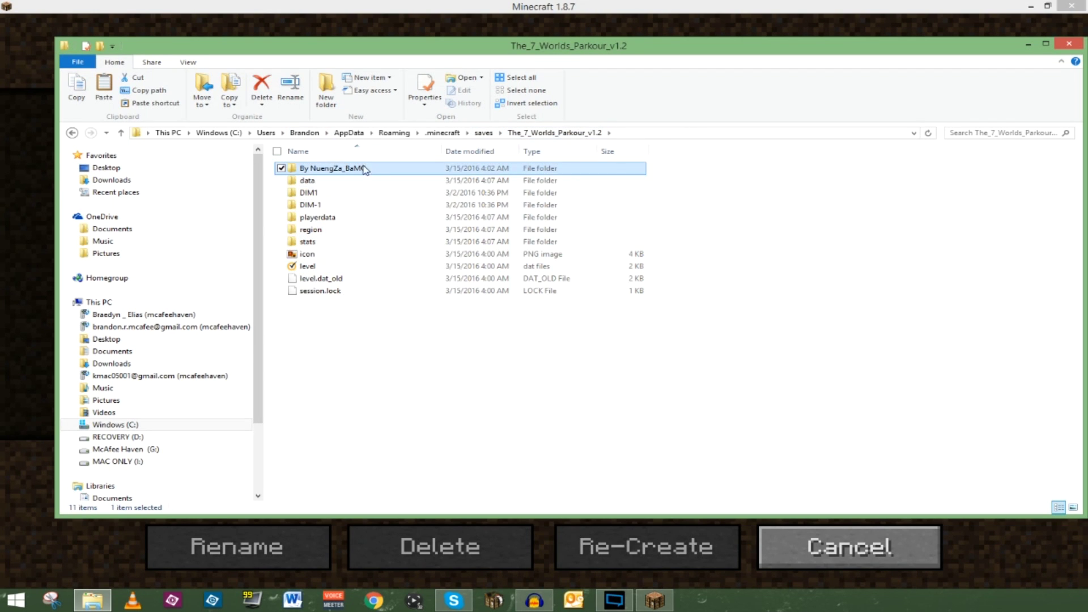
key(Delete)
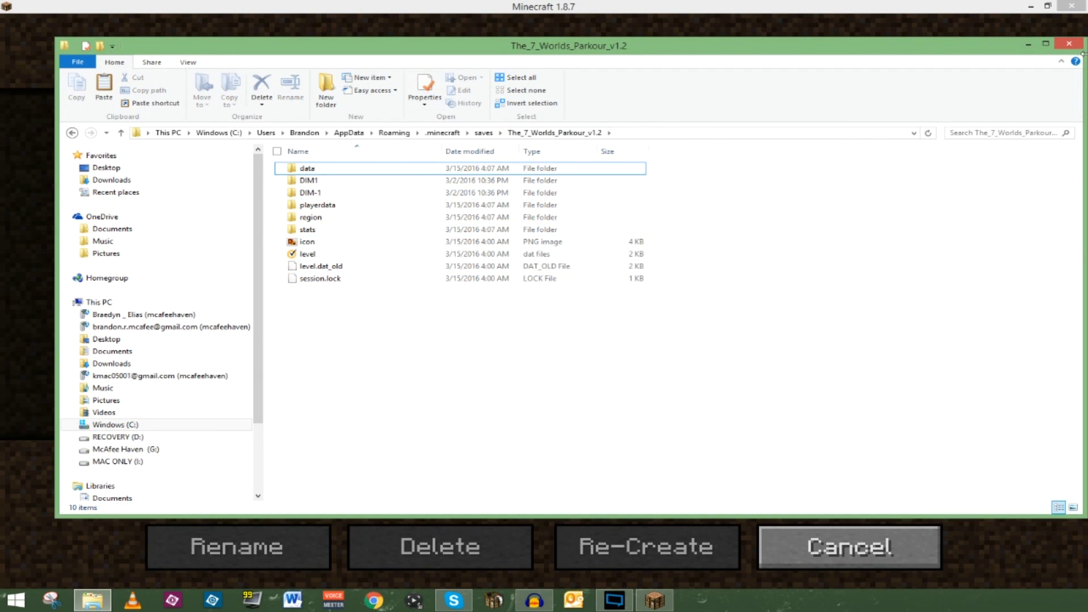
click(1068, 43)
click(832, 558)
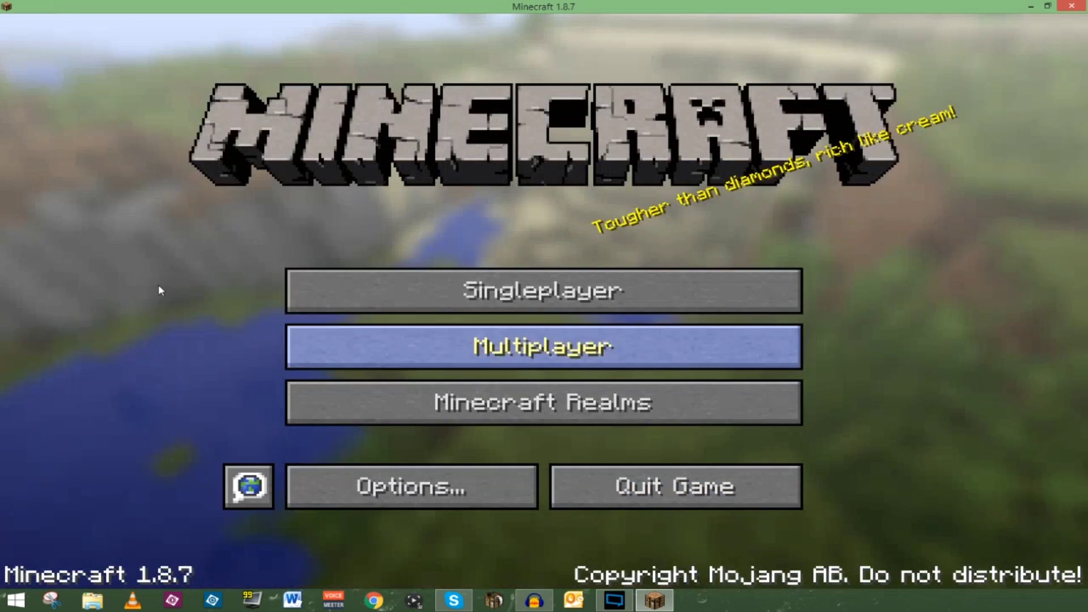
Open Singleplayer, select The 7 Worlds Parkour and play it.
click(465, 292)
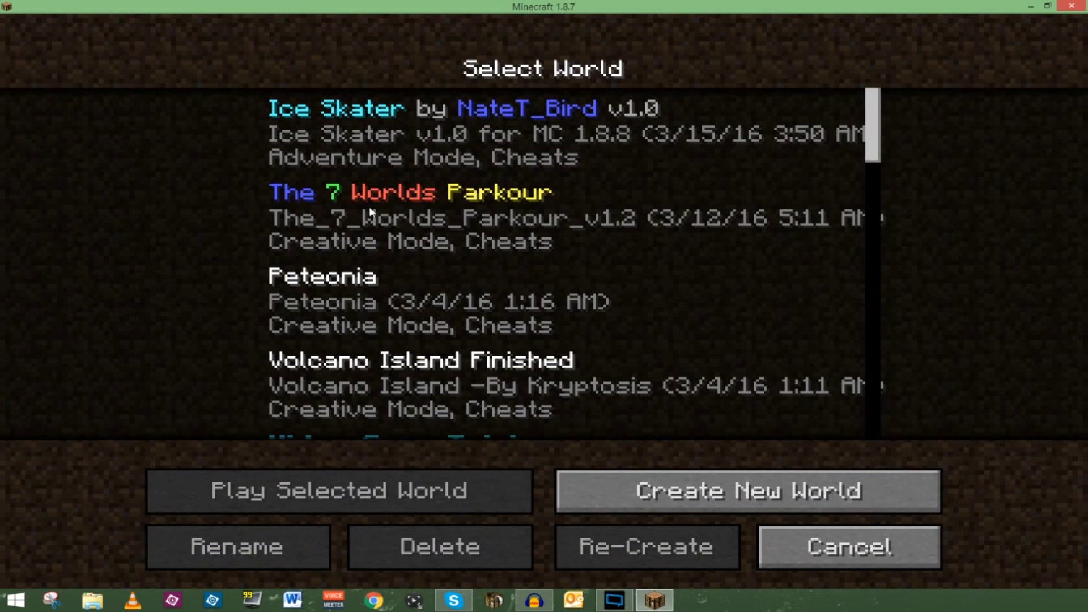
click(333, 195)
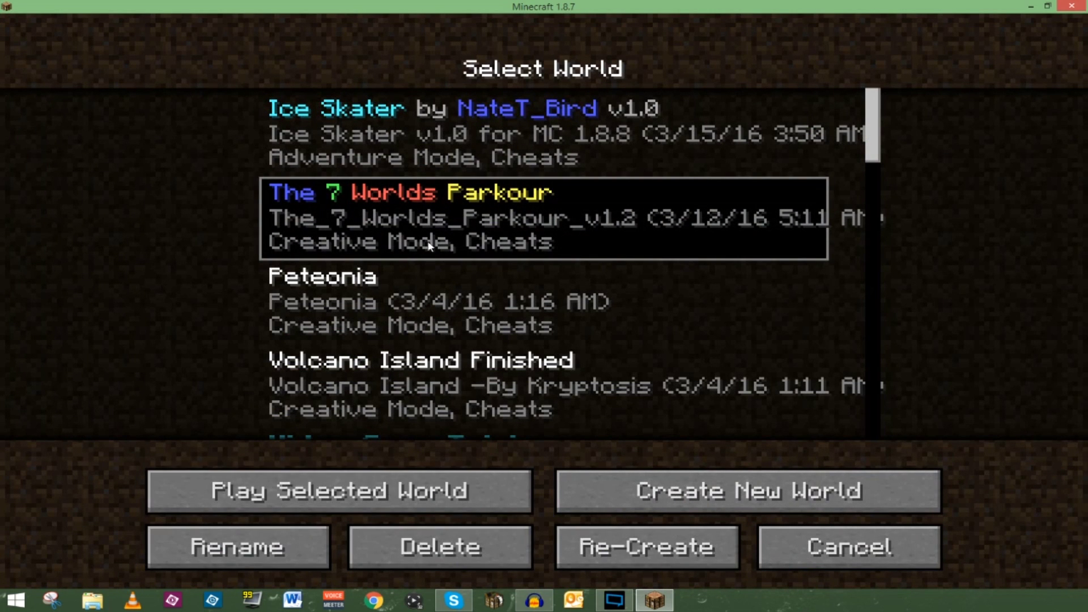
click(224, 496)
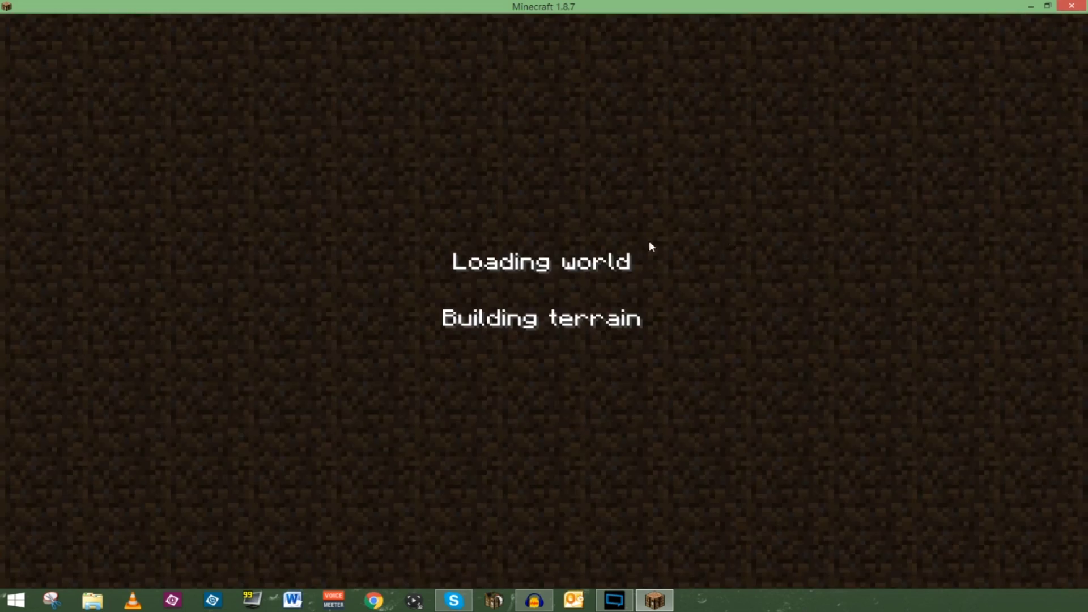